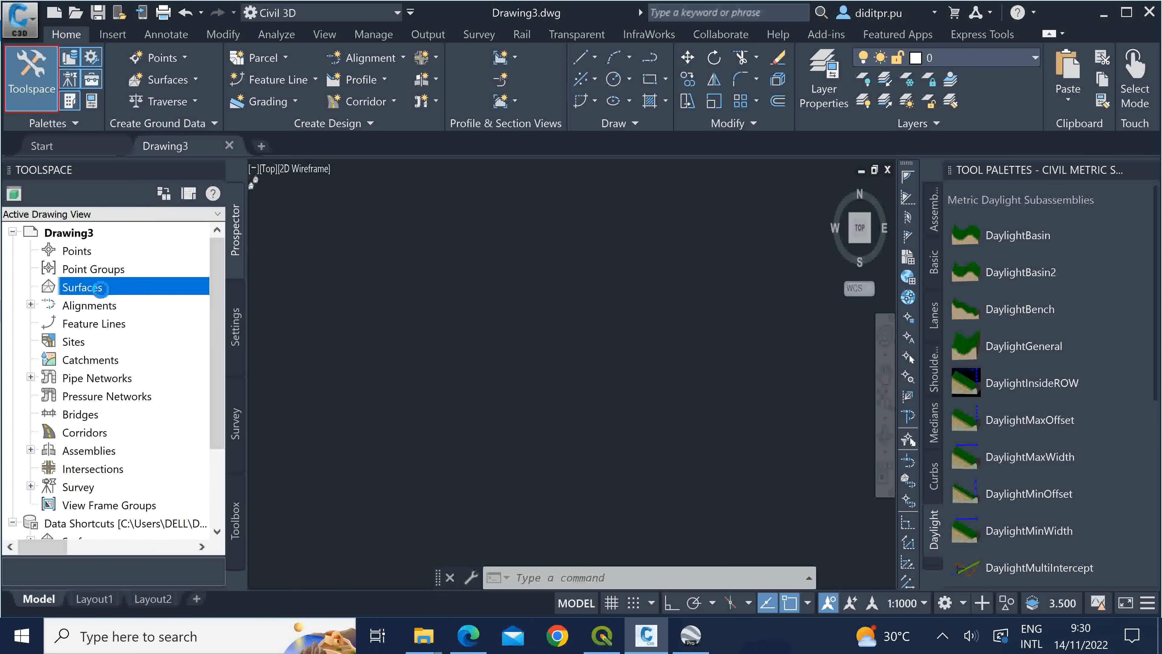
Close the Civil Metric Subassemblies tool palettes to enlarge the drawing area
click(122, 287)
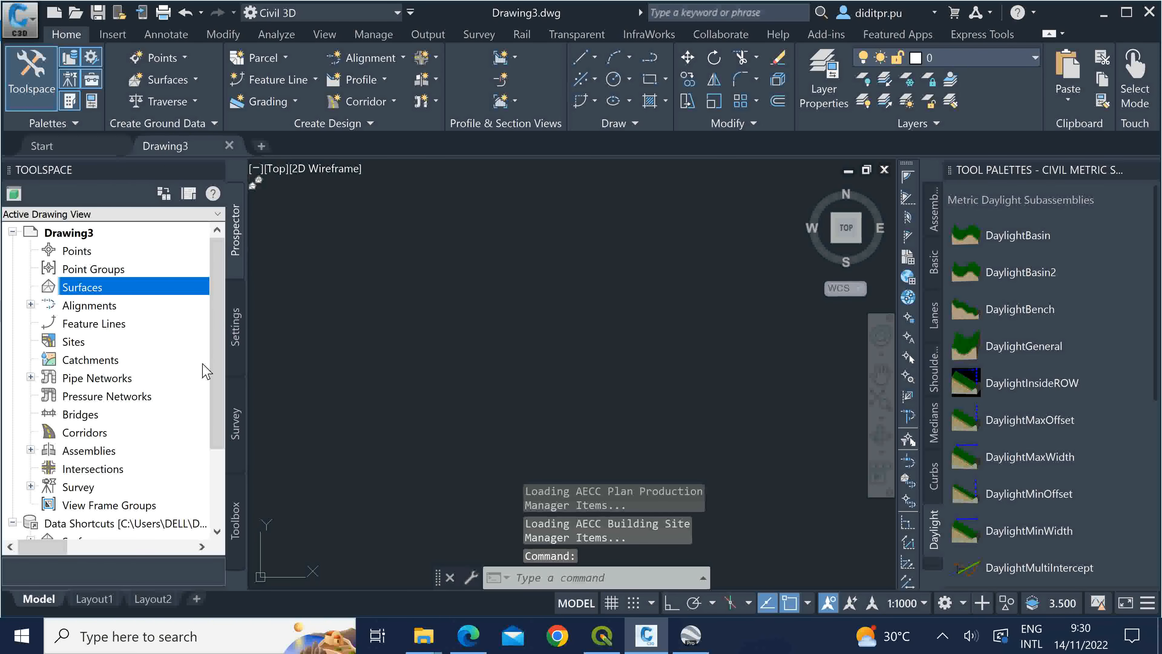
click(1149, 170)
scroll(174, 384, down, 2)
drag(220, 385, 234, 319)
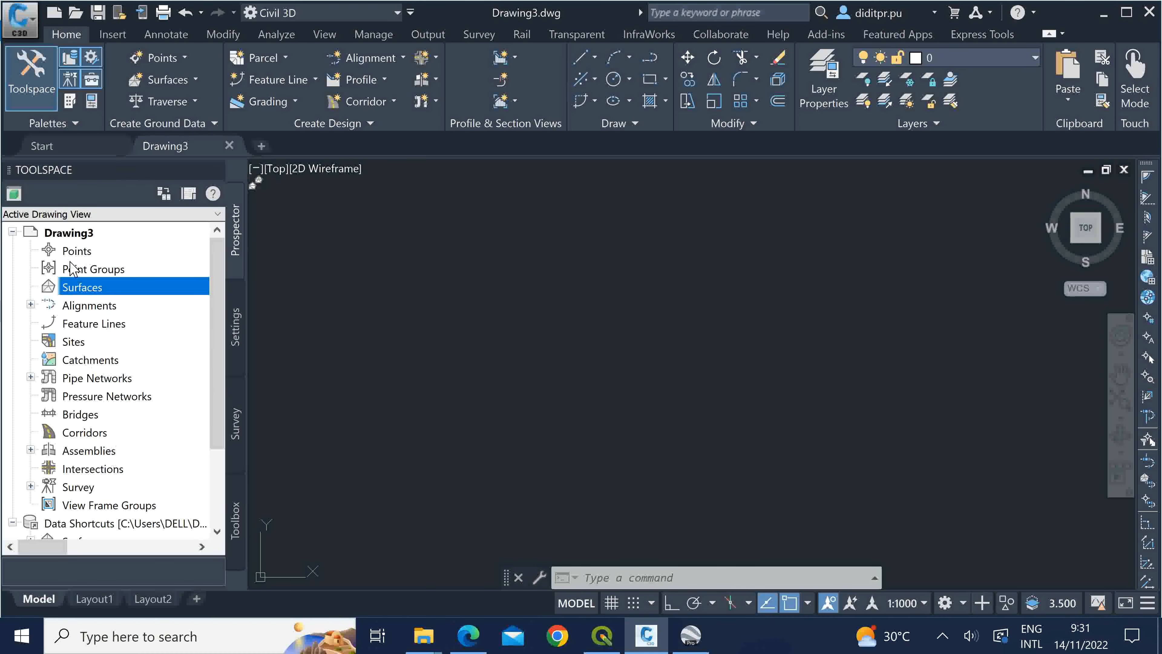
Examine the DEM files in the DEMNAS folder in File Explorer, and return to Civil 3D
mouse_move(423, 635)
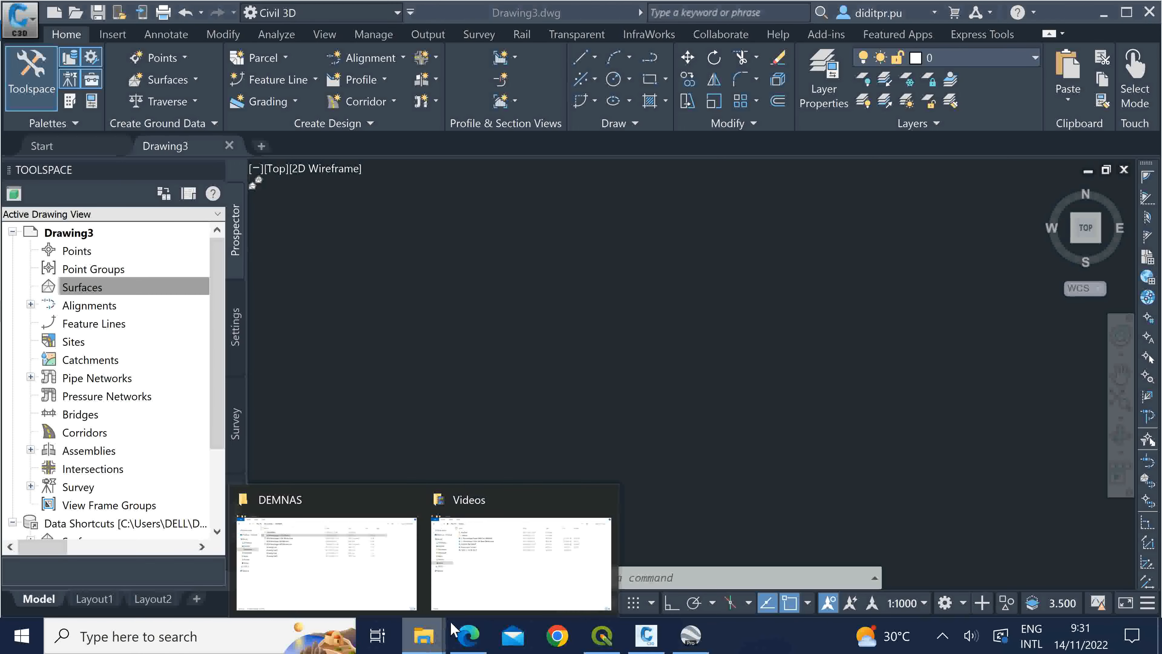
click(368, 575)
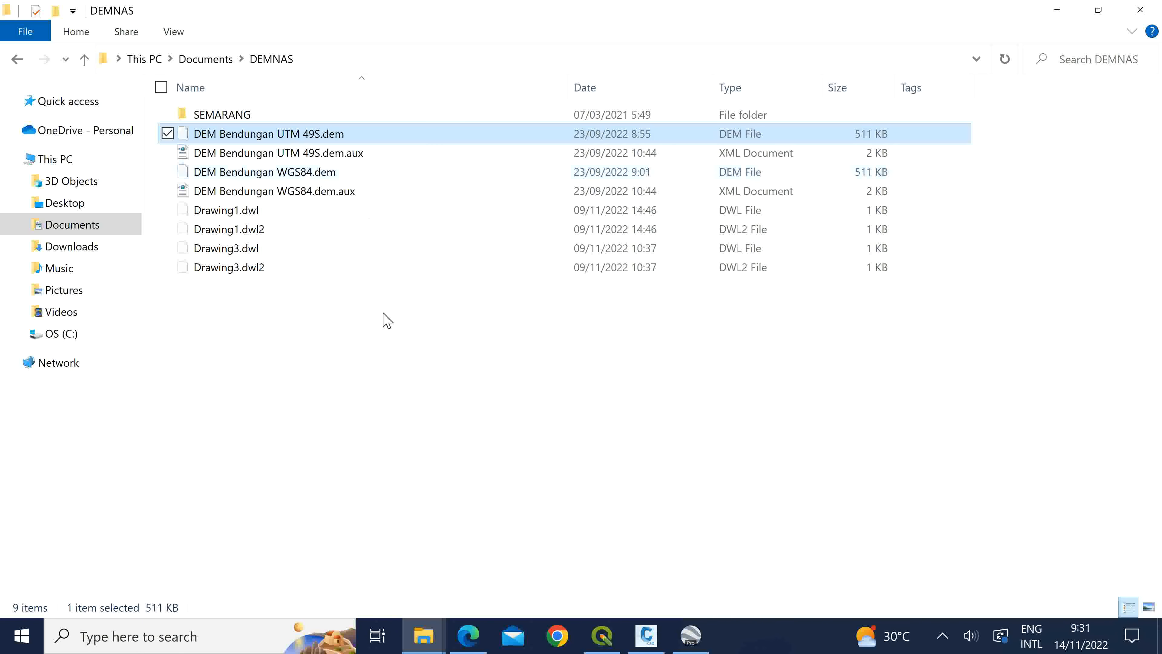
click(402, 389)
click(187, 136)
click(646, 635)
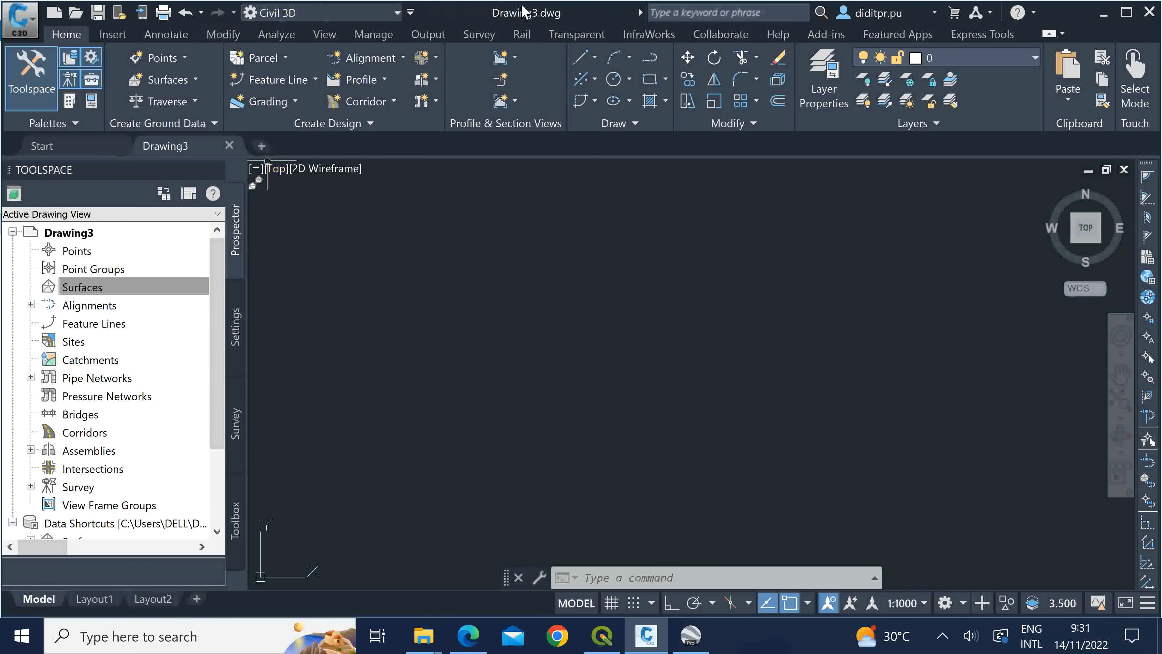
Show the drawing settings tree, close Drawing3 and start a new drawing
click(238, 325)
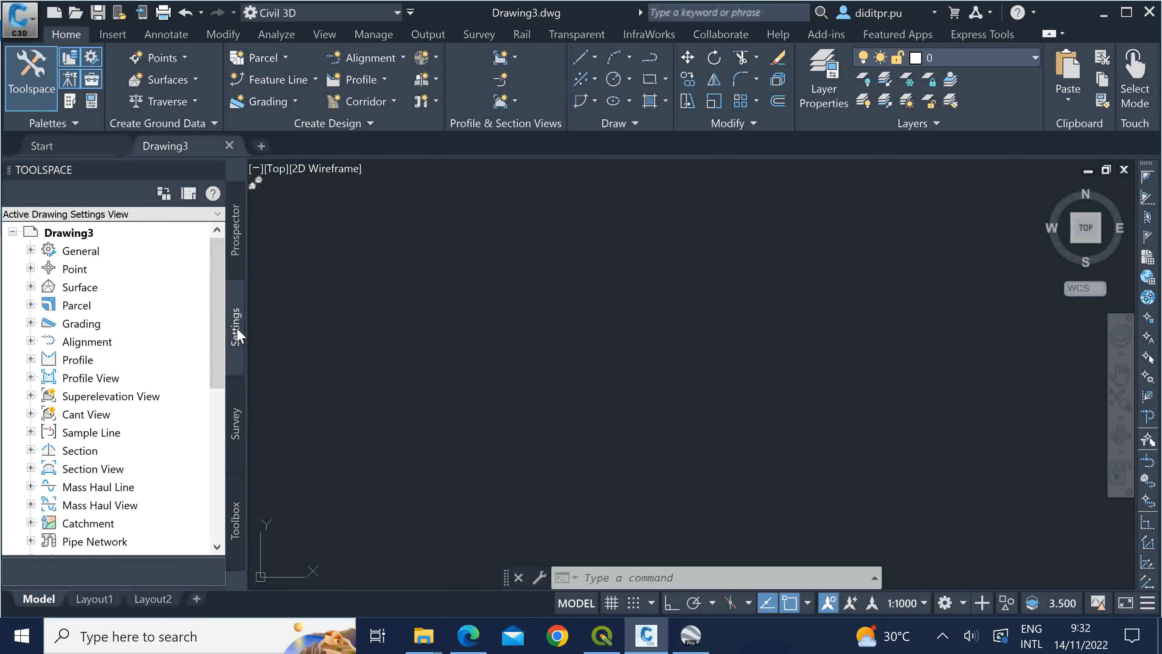
click(73, 234)
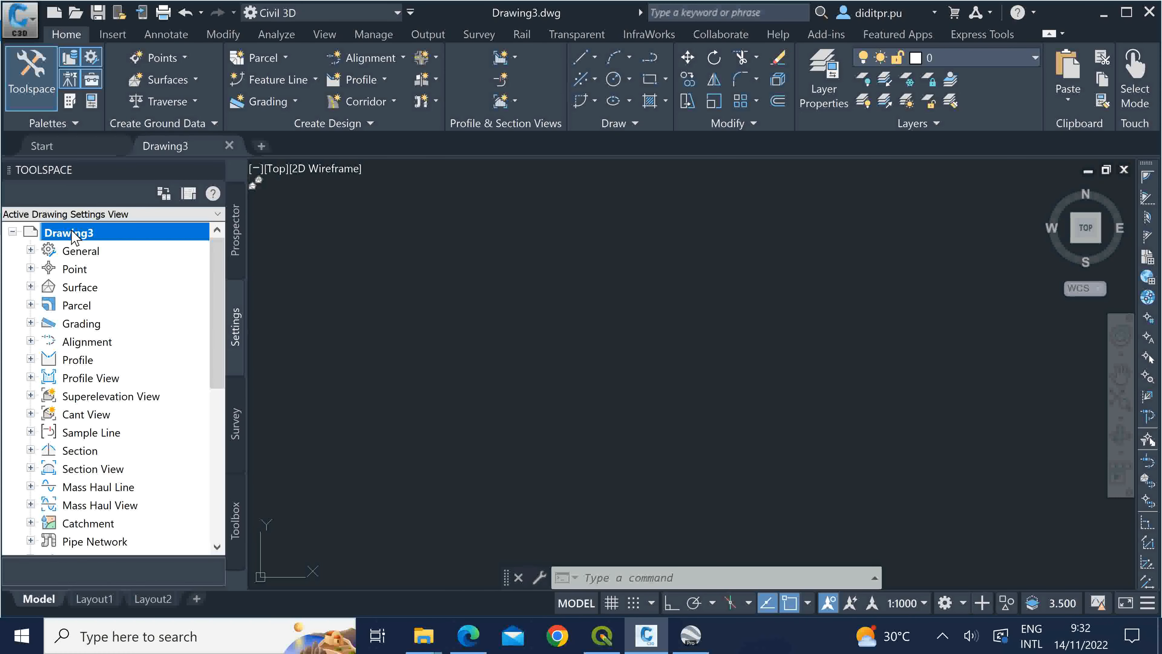
click(229, 146)
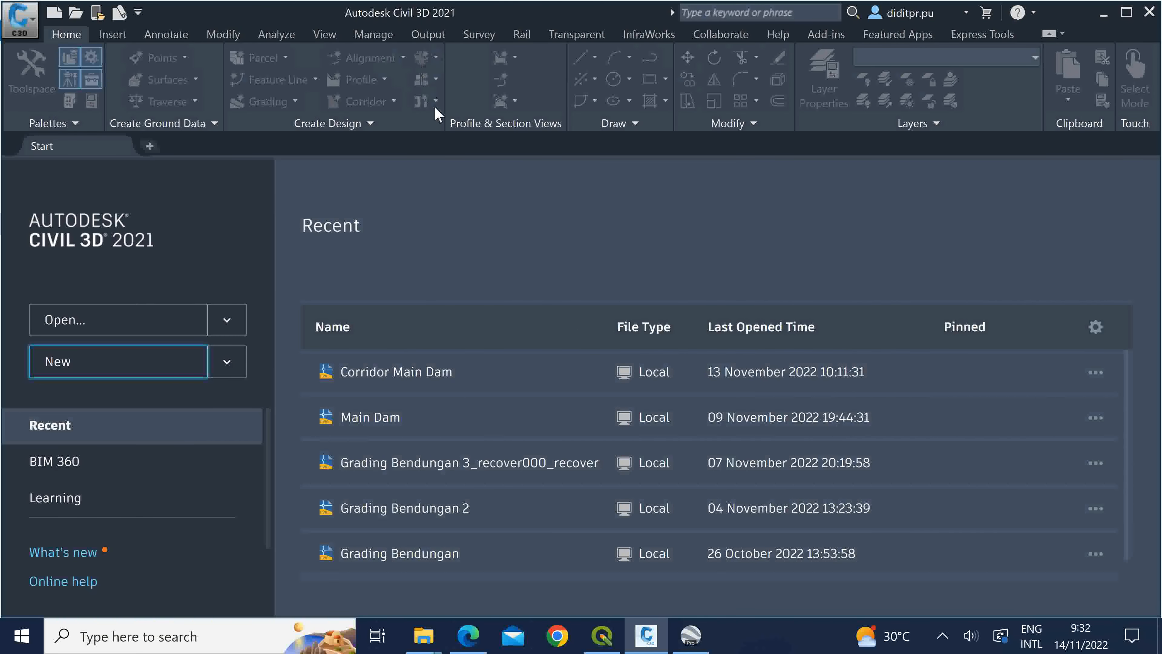
click(133, 360)
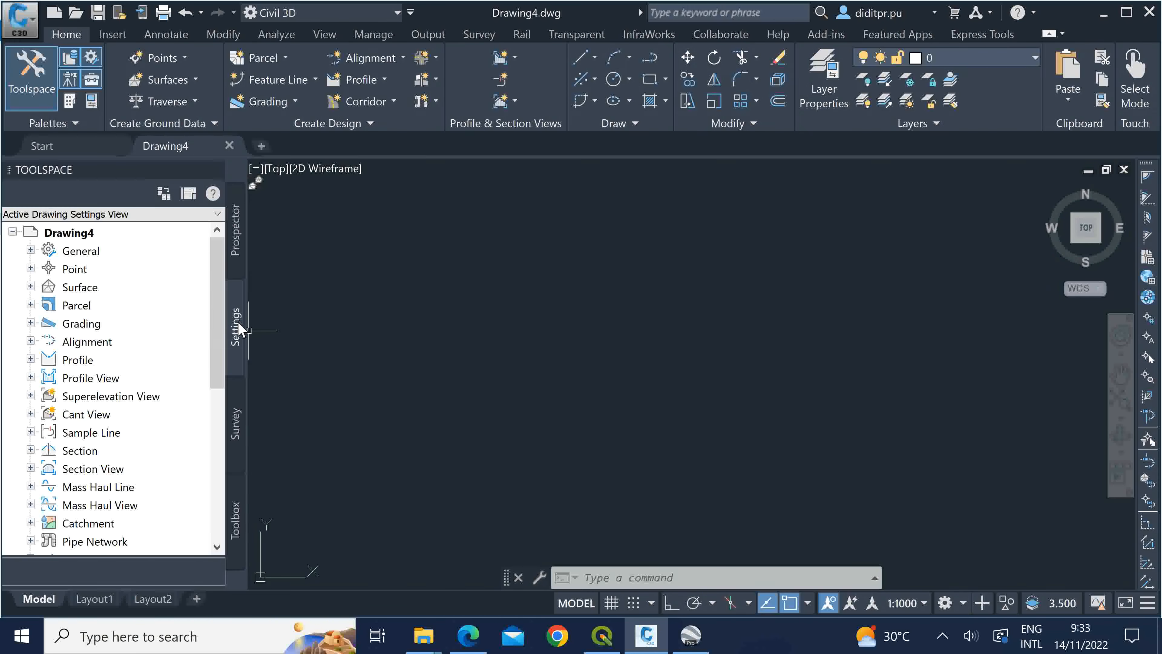
Check the dam site in Google Earth Pro, and set the new drawing's coordinate system category to UTM, WGS84 Datum in Civil 3D
click(690, 635)
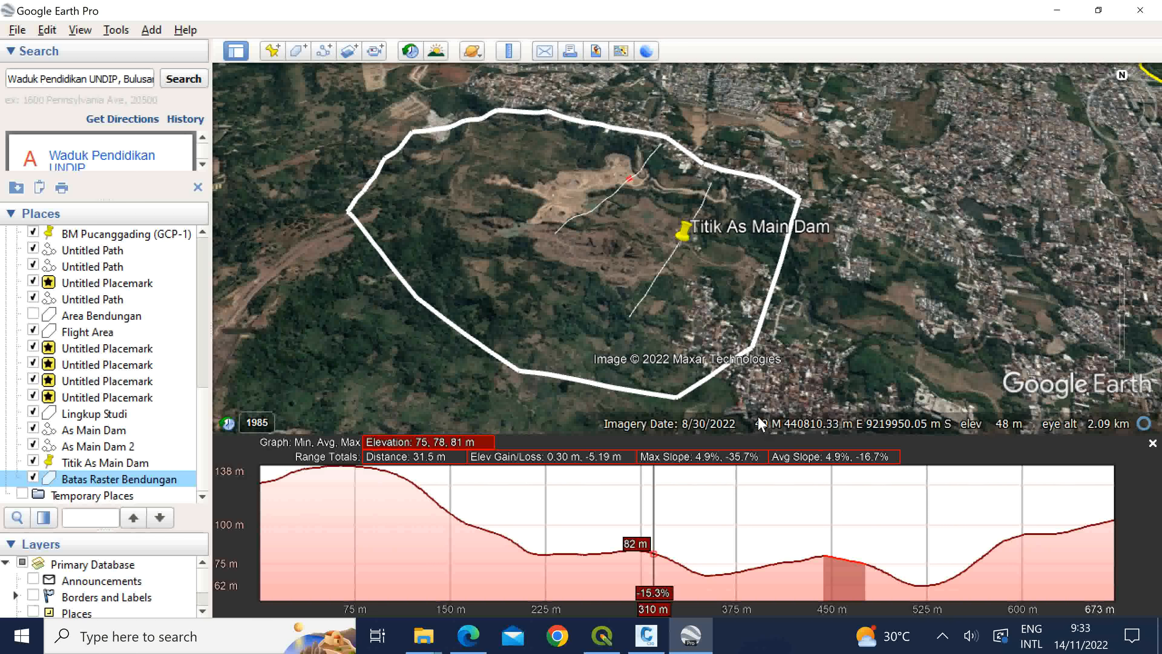
click(646, 635)
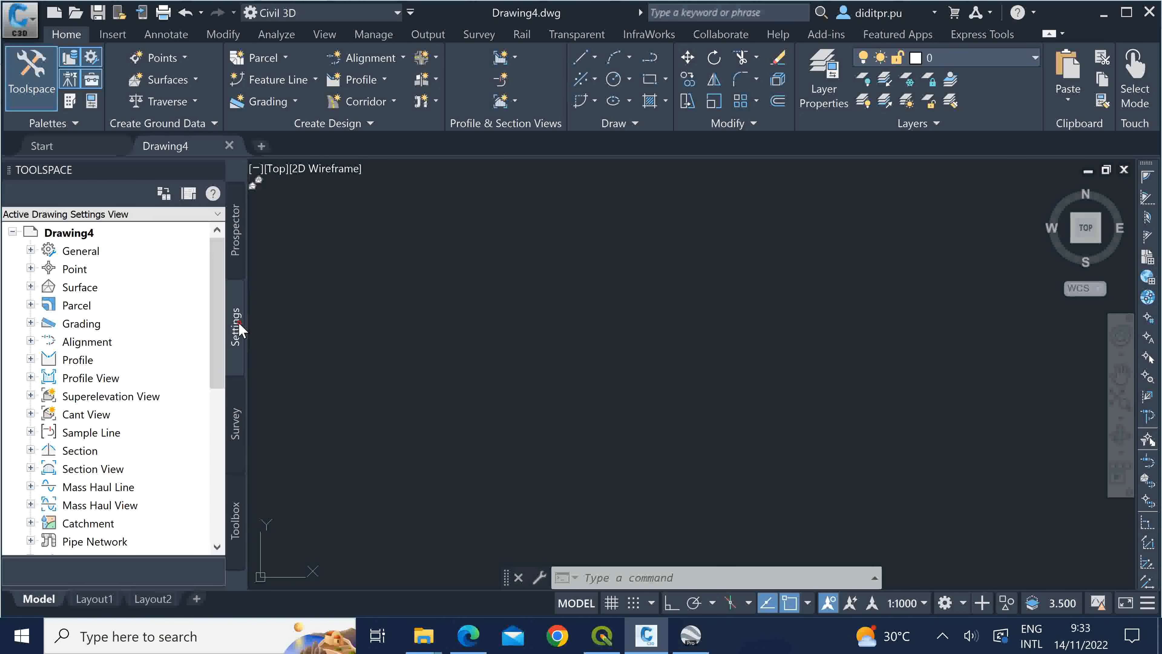
click(79, 236)
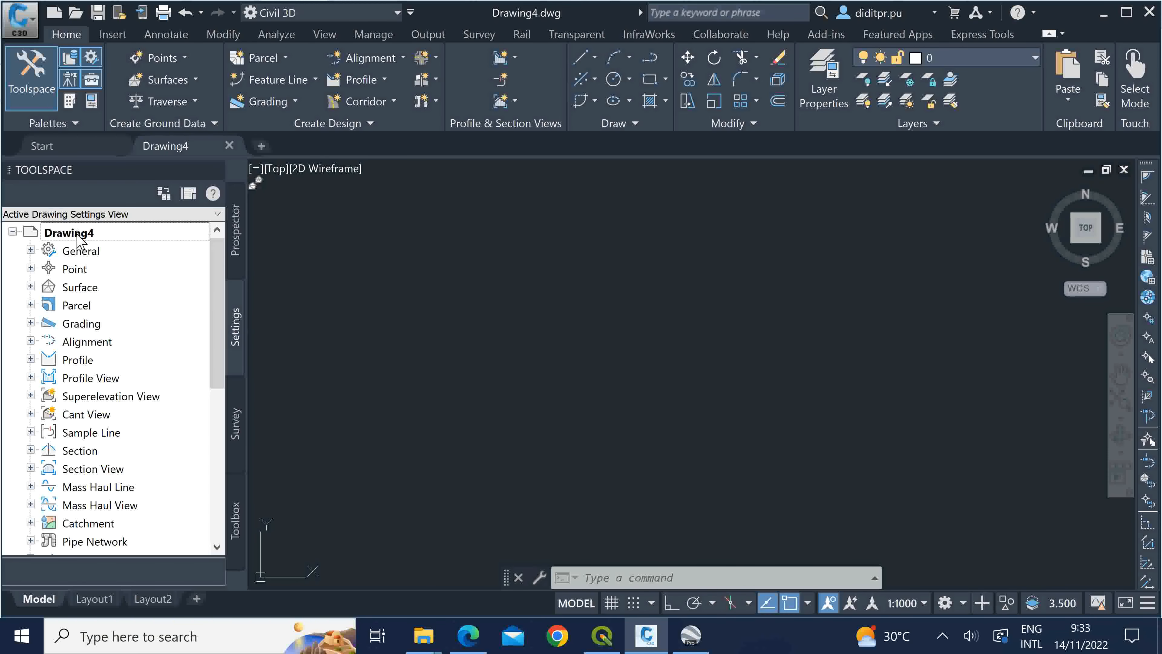
right_click(77, 233)
click(112, 245)
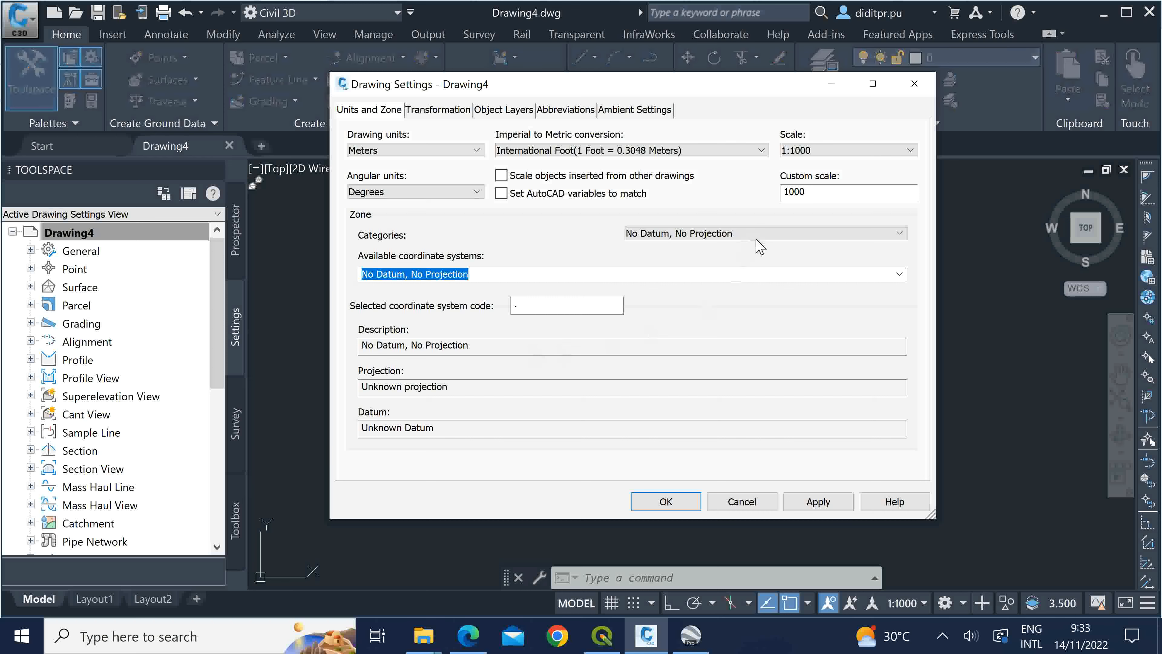
click(758, 233)
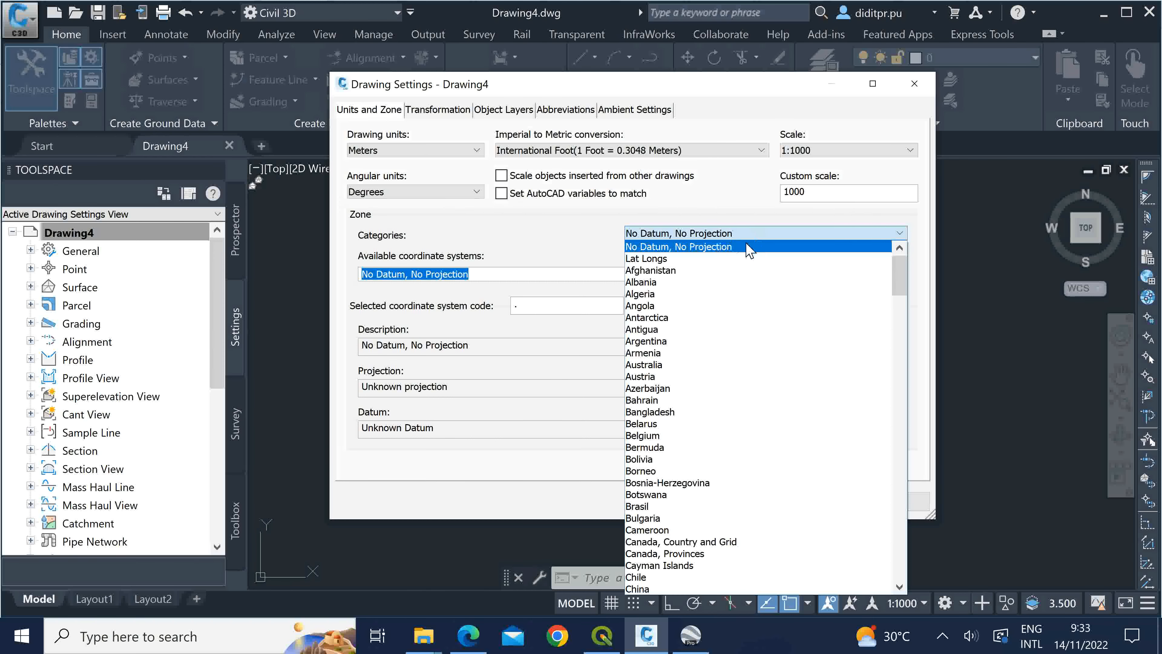
click(900, 275)
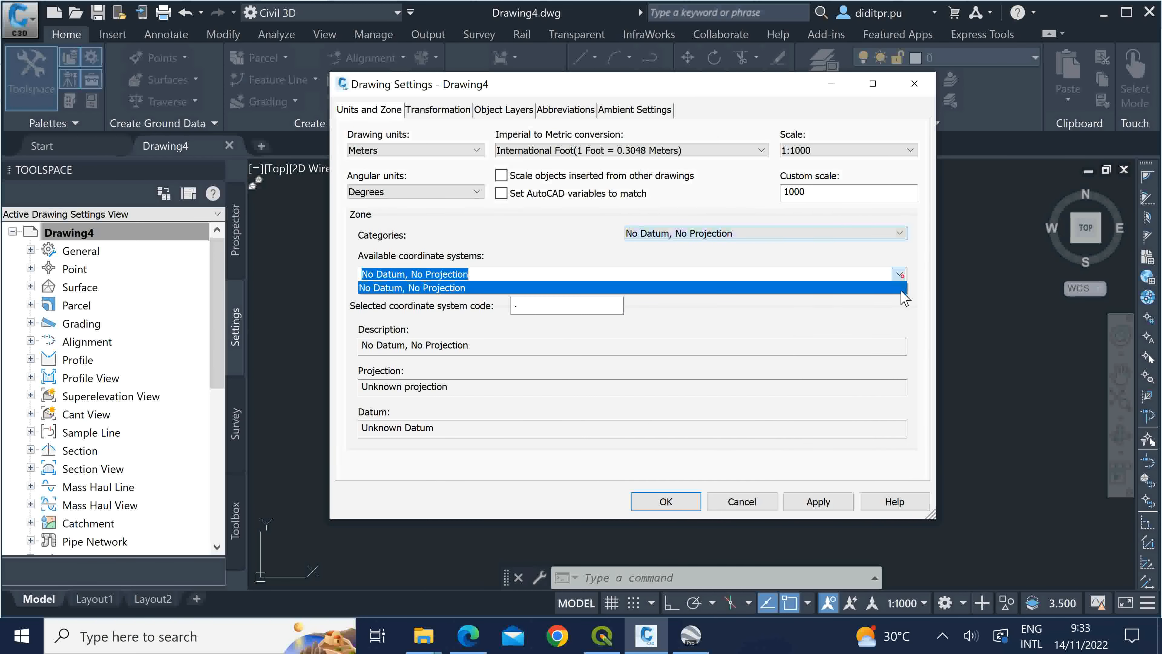
click(863, 247)
click(846, 235)
scroll(760, 348, down, 20)
click(664, 366)
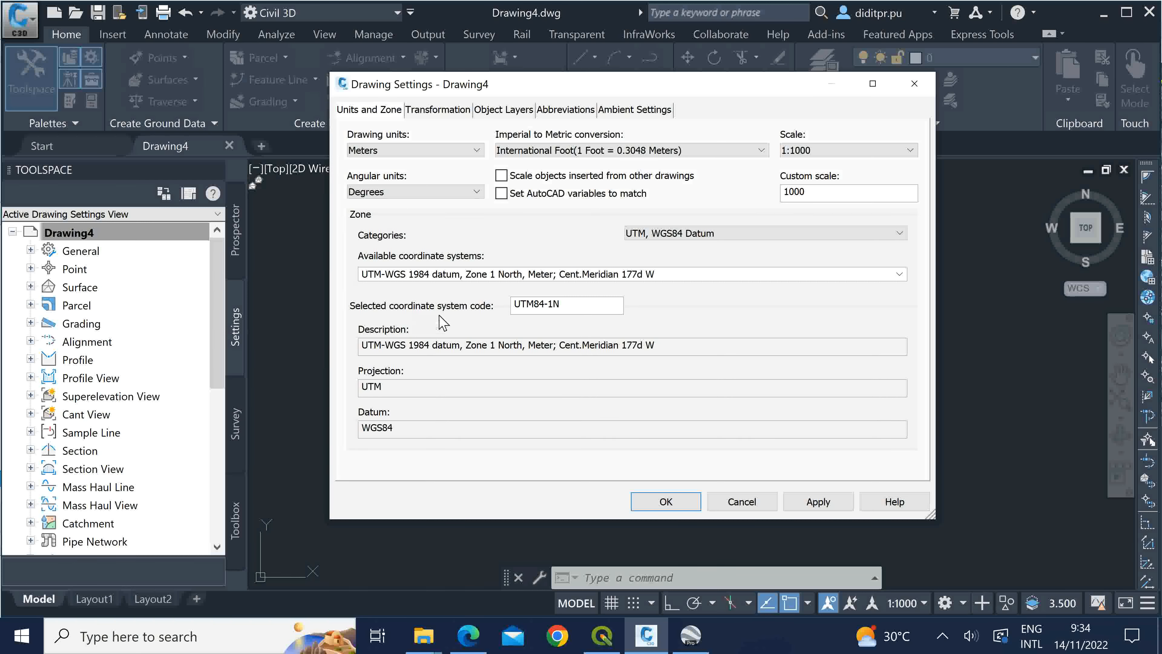
Set the drawing's coordinate system code to UTM84-49S
drag(549, 306, 568, 307)
text(49)
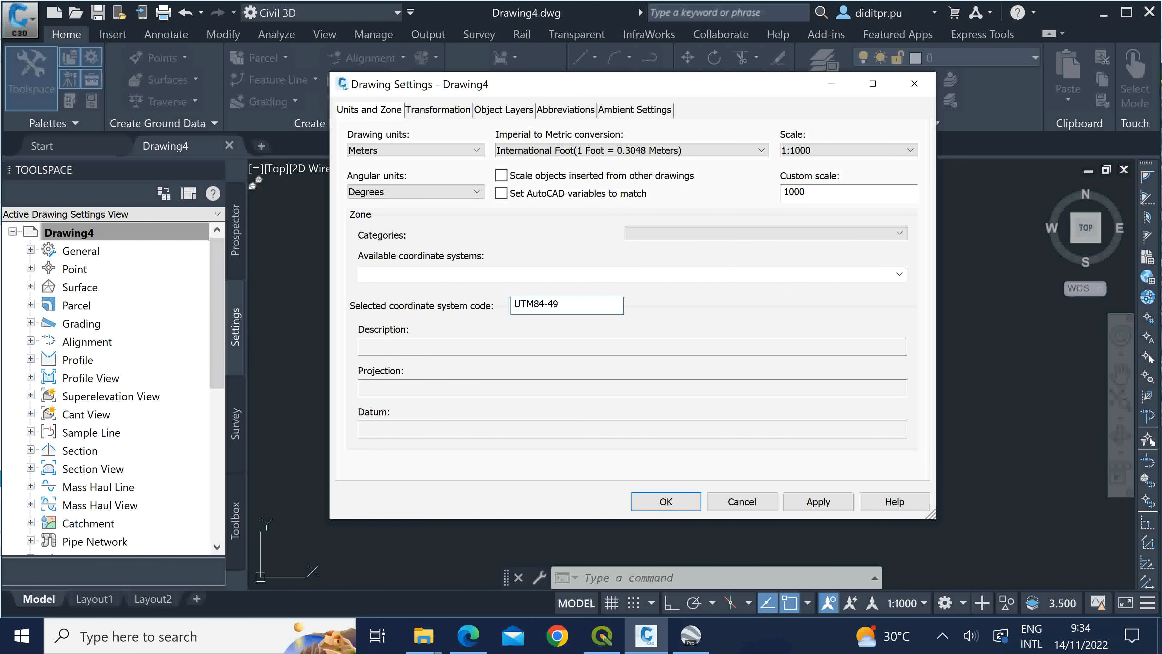
text(S)
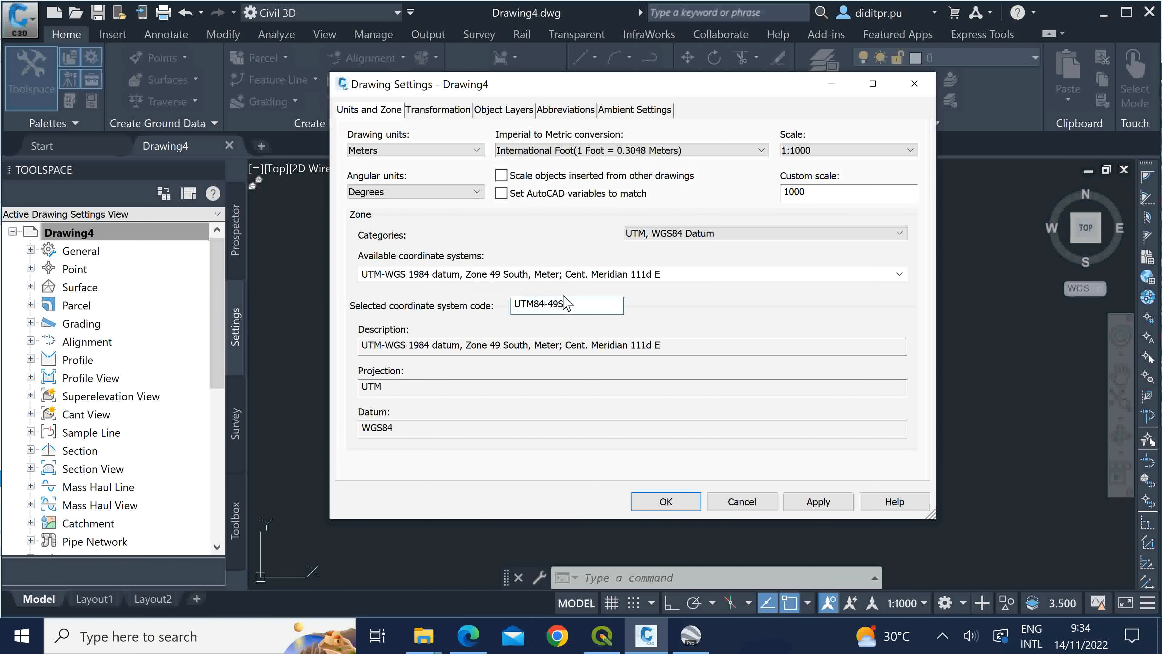
click(572, 303)
key(BackSpace)
key(BackSpace)
text(9S)
Check the zone code against the Indonesian UTM zone map in the Edge browser, and accept the drawing settings in Civil 3D
click(468, 635)
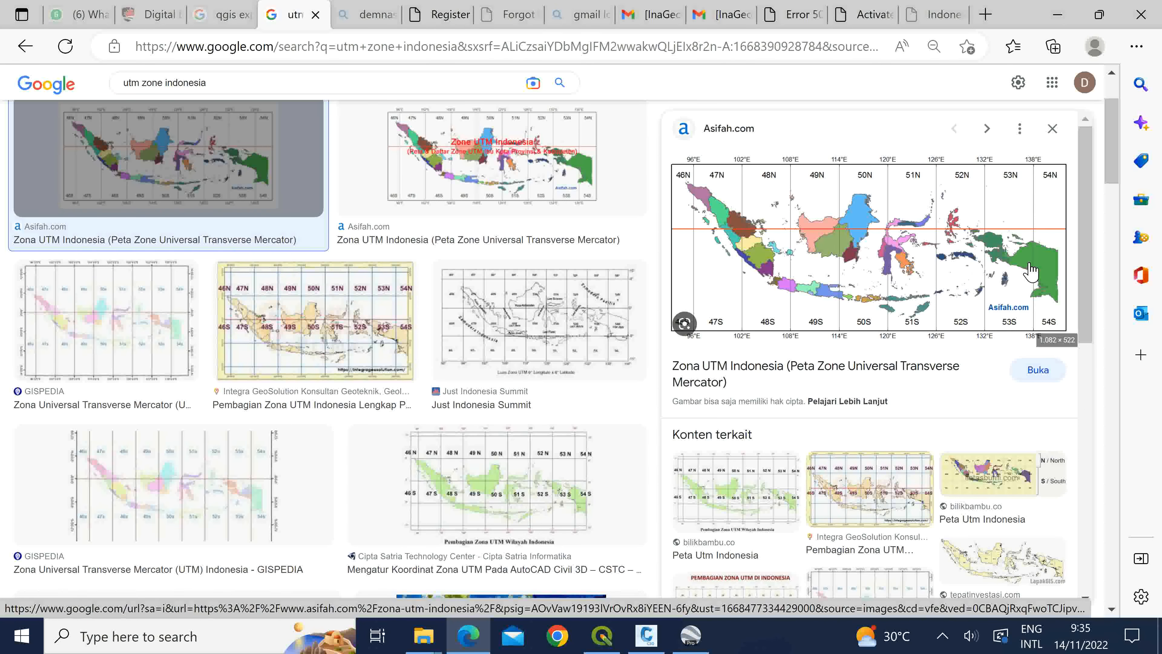
click(646, 635)
drag(549, 304, 560, 307)
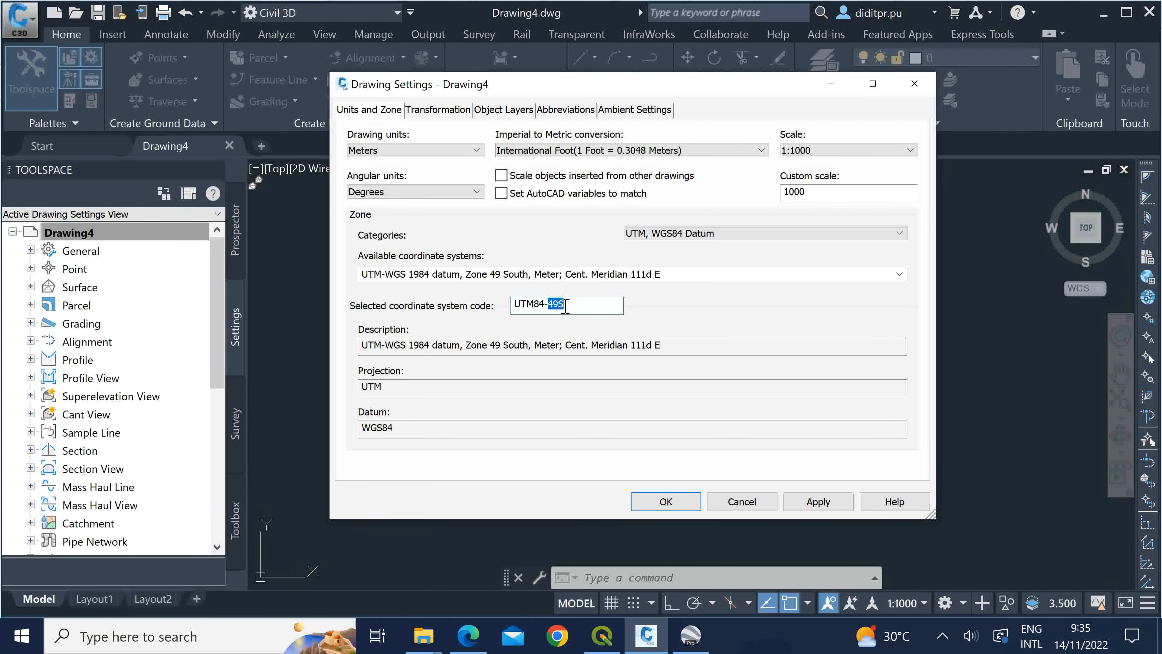
click(468, 636)
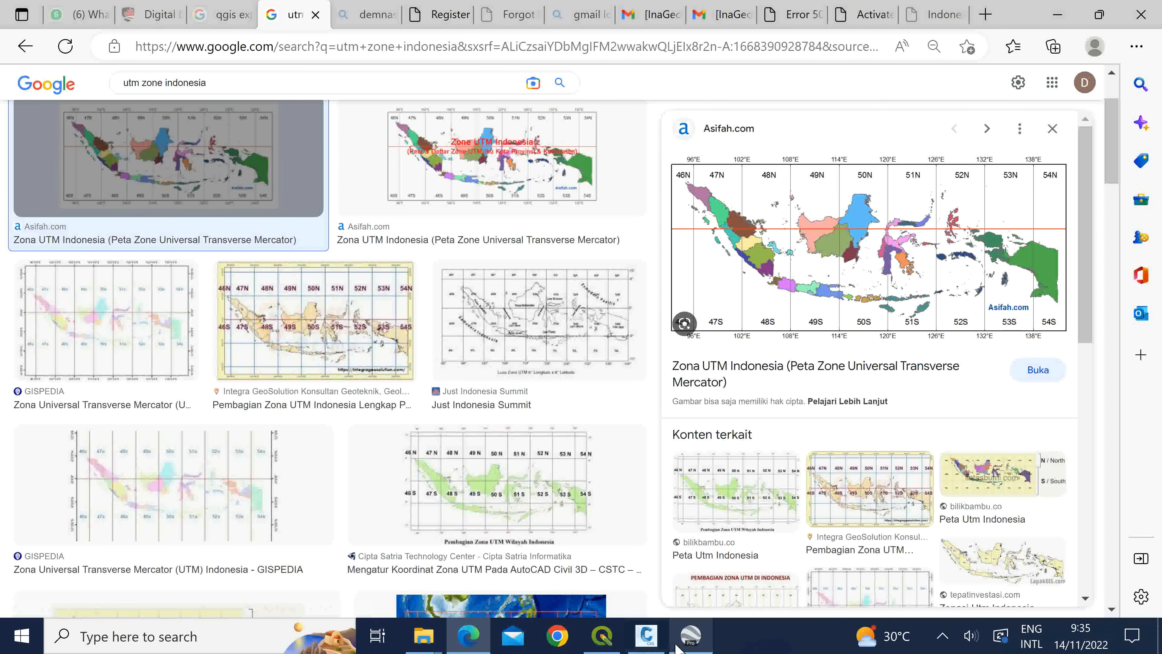
click(646, 635)
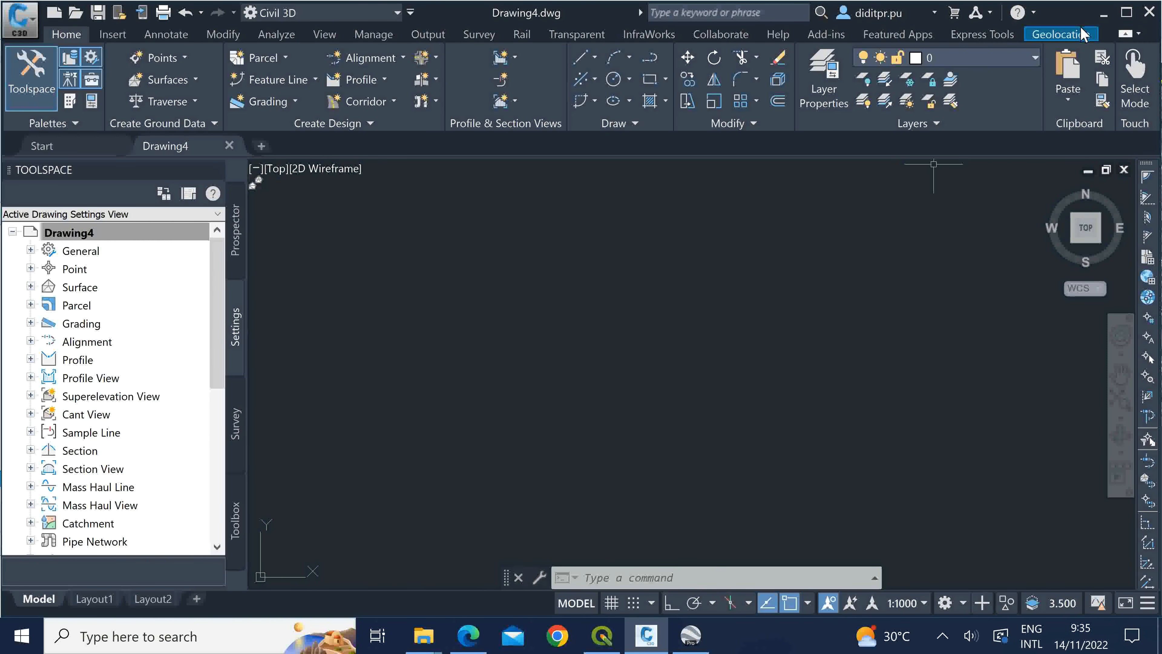
Reopen the Drawing4 settings to review the assigned units and coordinate zone, leaving without changes
click(116, 232)
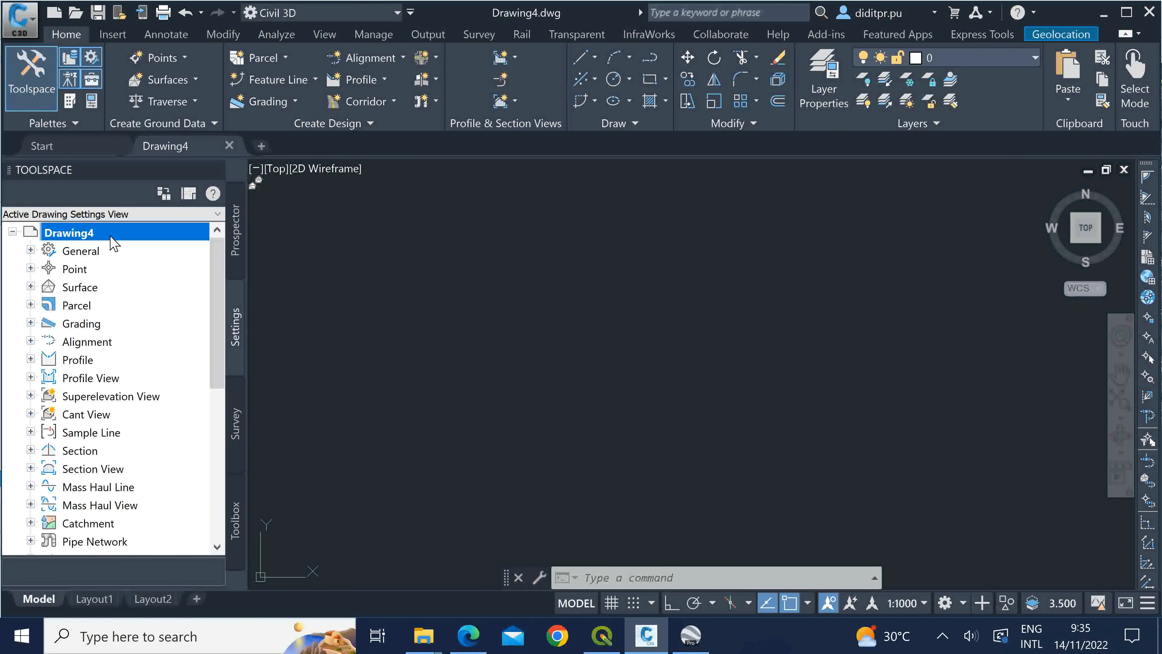
right_click(111, 236)
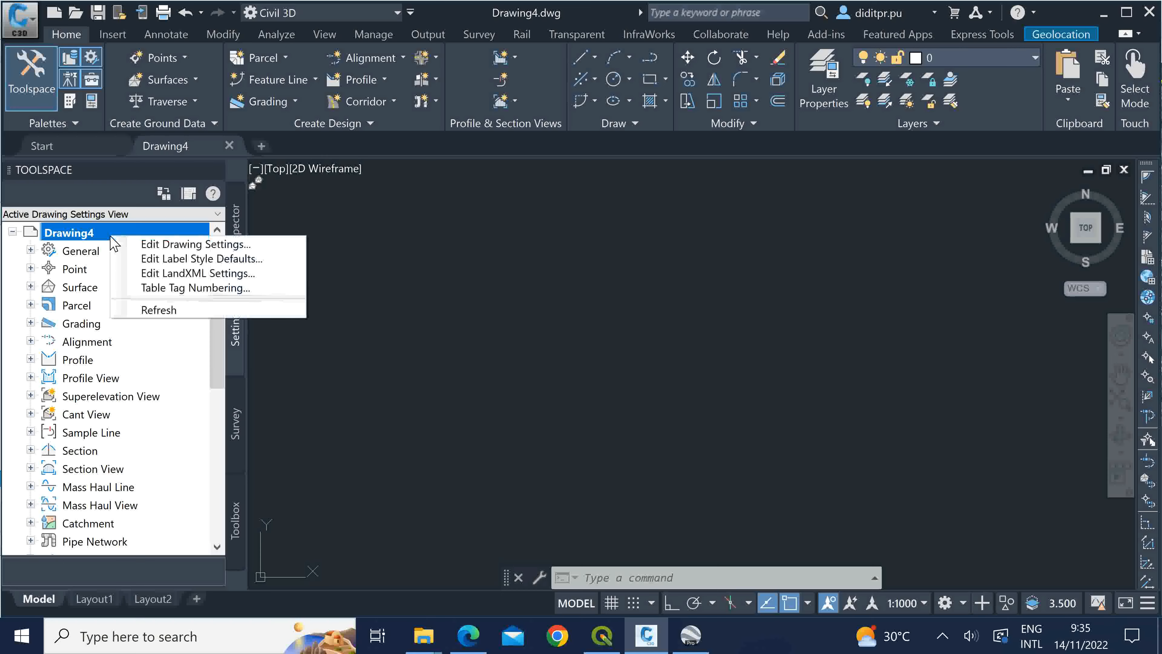
click(151, 244)
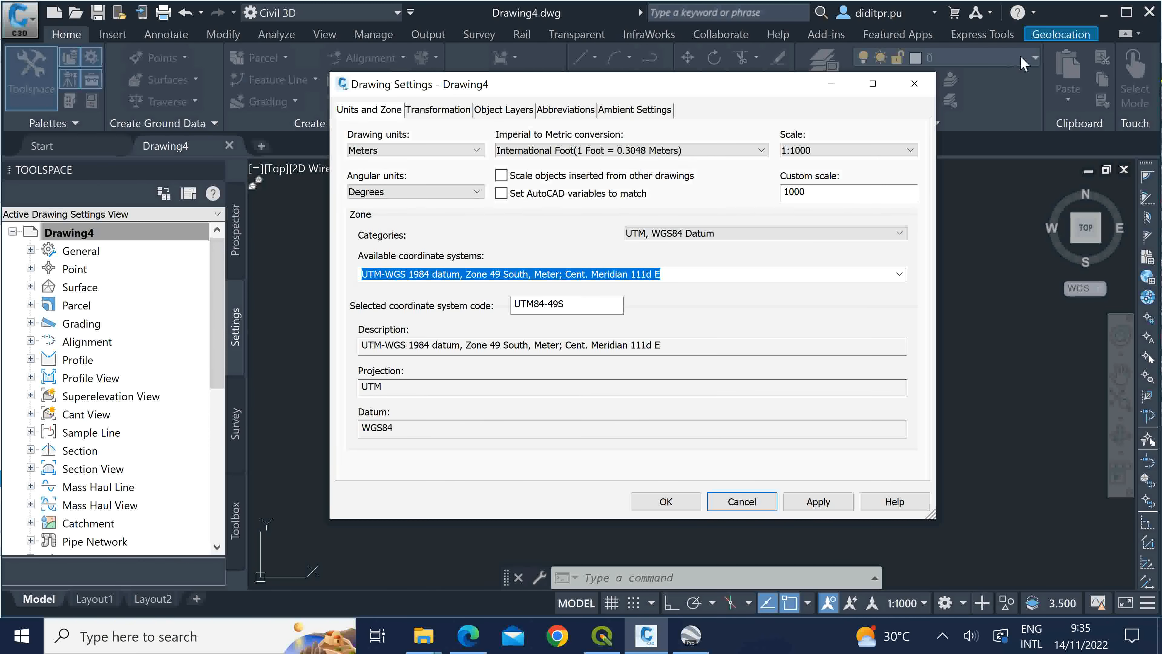
click(746, 502)
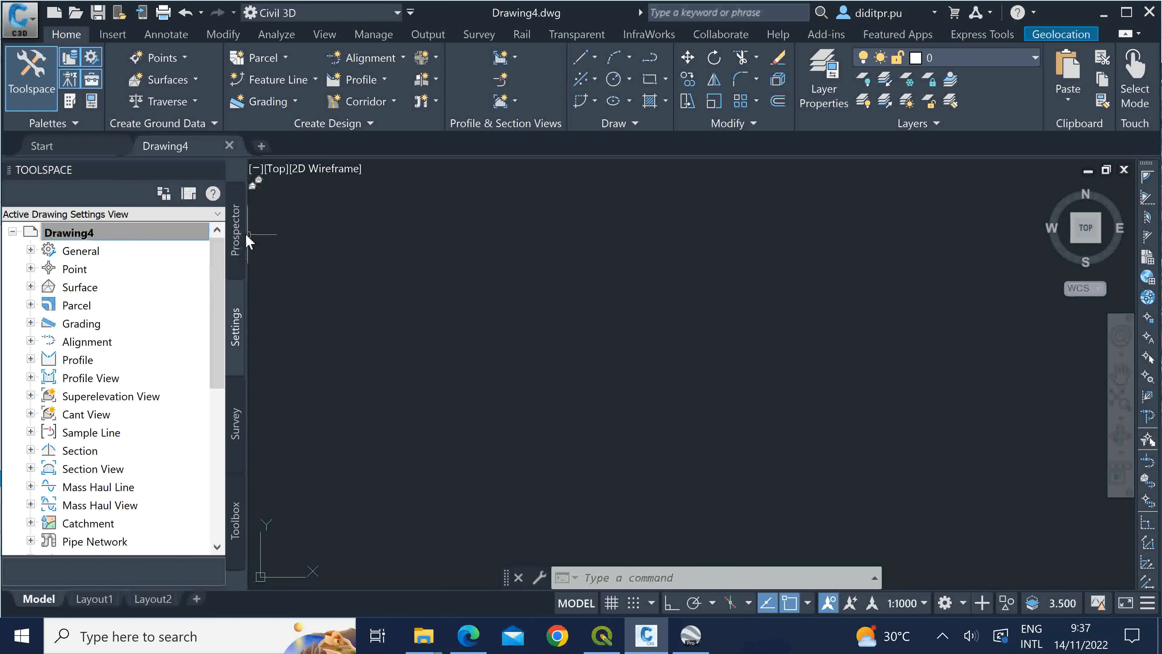
Start a new TIN surface in Drawing4 and name it EG (Eksisting Ground)
click(236, 232)
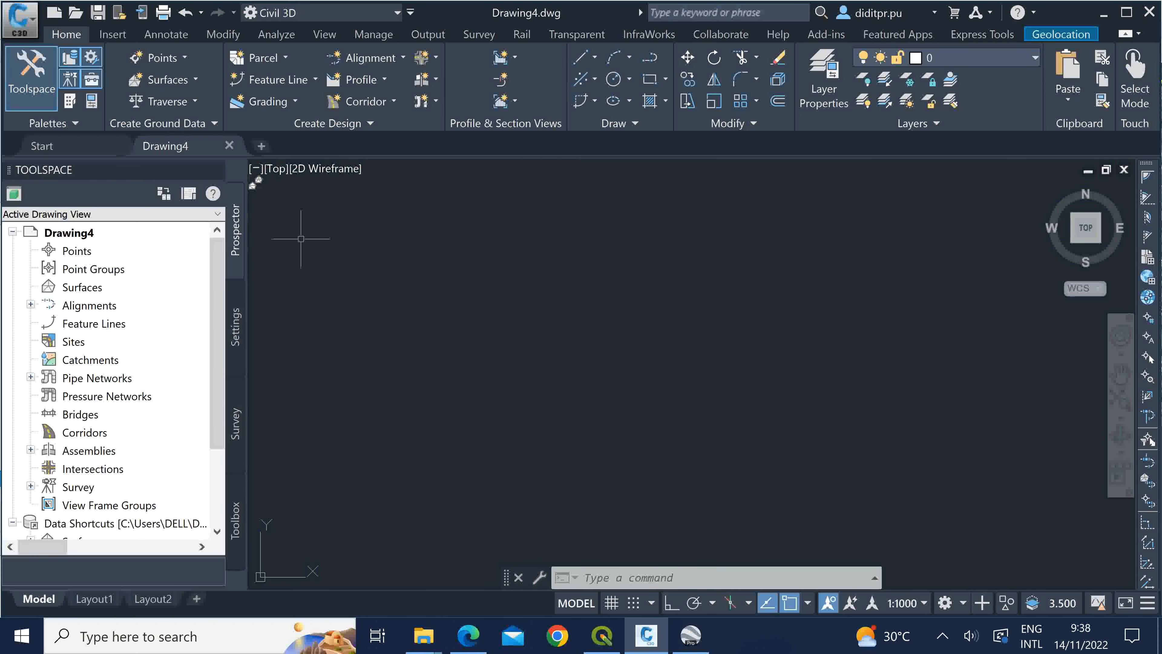
click(81, 288)
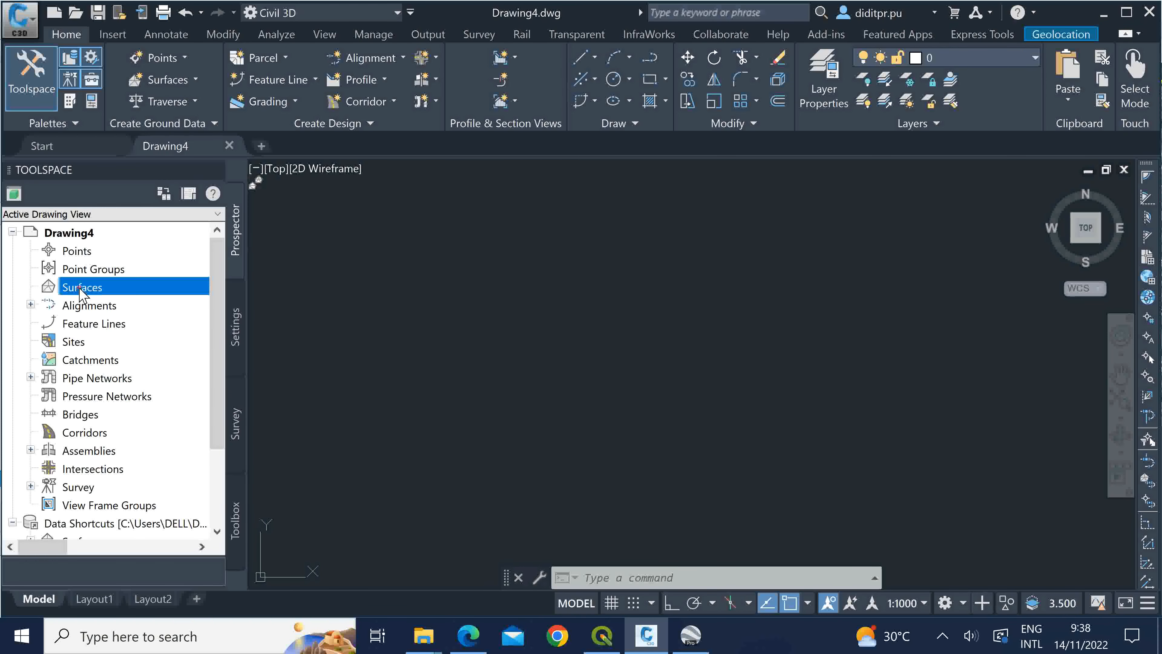
click(78, 251)
click(87, 268)
click(91, 289)
right_click(90, 295)
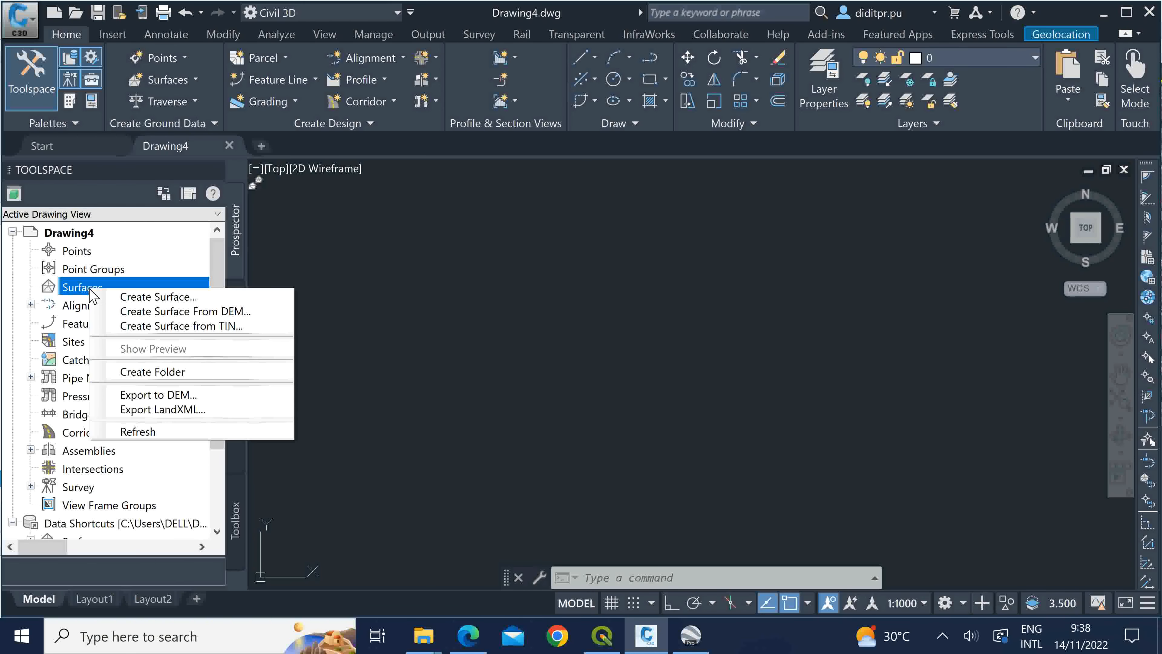
click(185, 298)
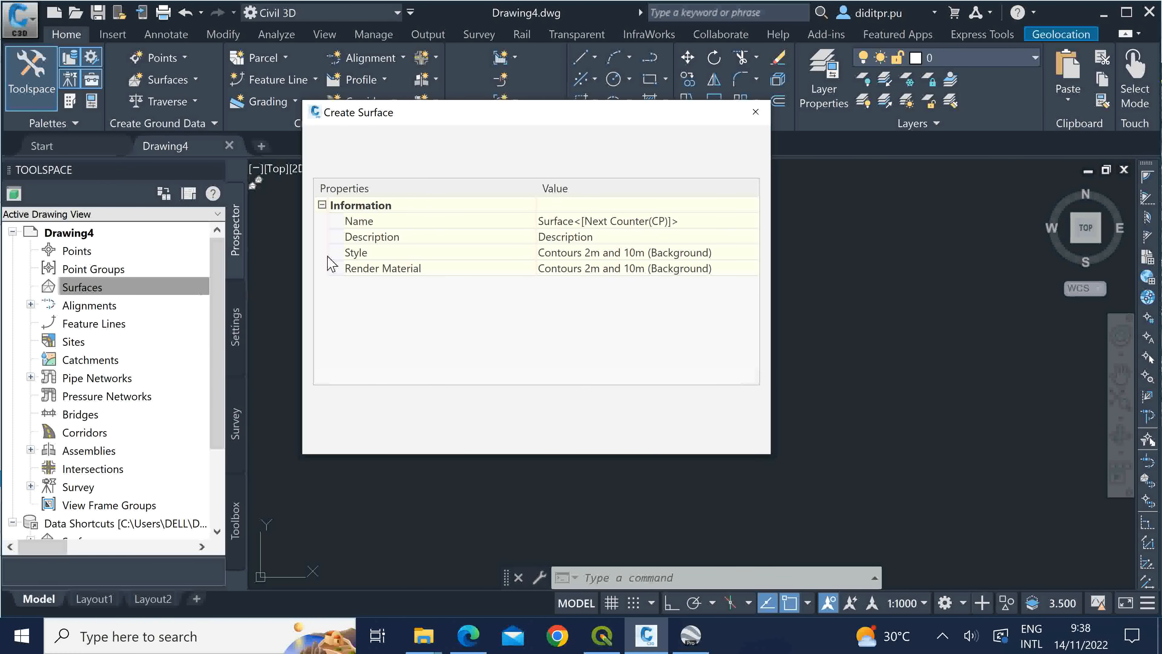
drag(560, 113, 507, 148)
click(572, 252)
text(EG (Eksis)
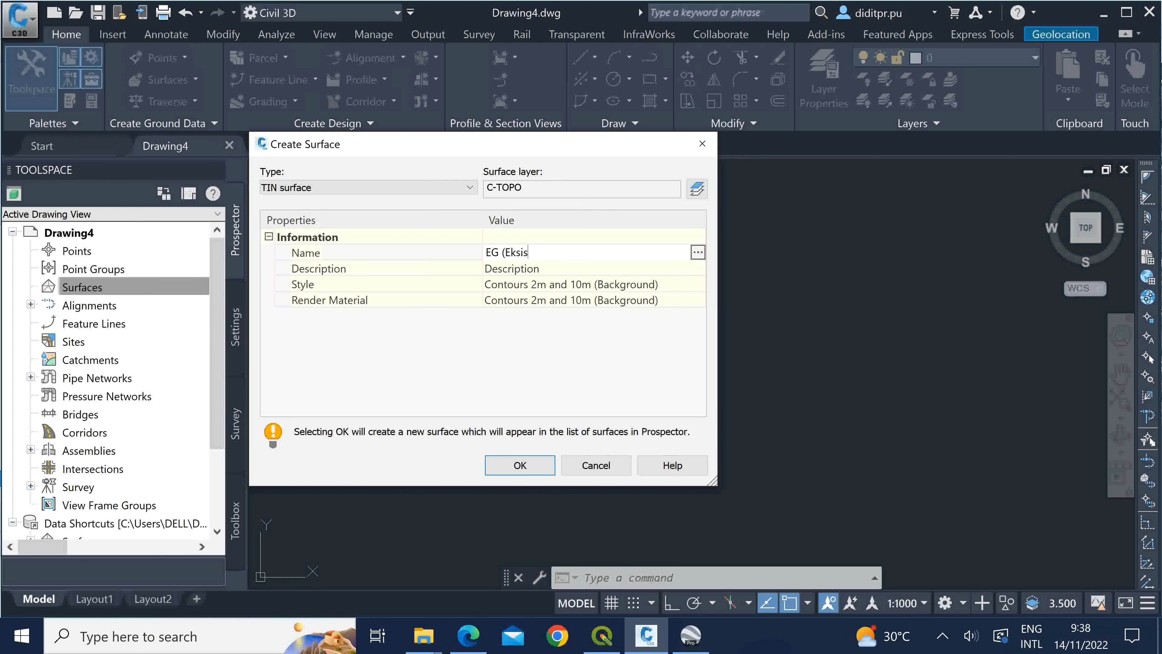
text(ting Ground))
drag(593, 251, 483, 253)
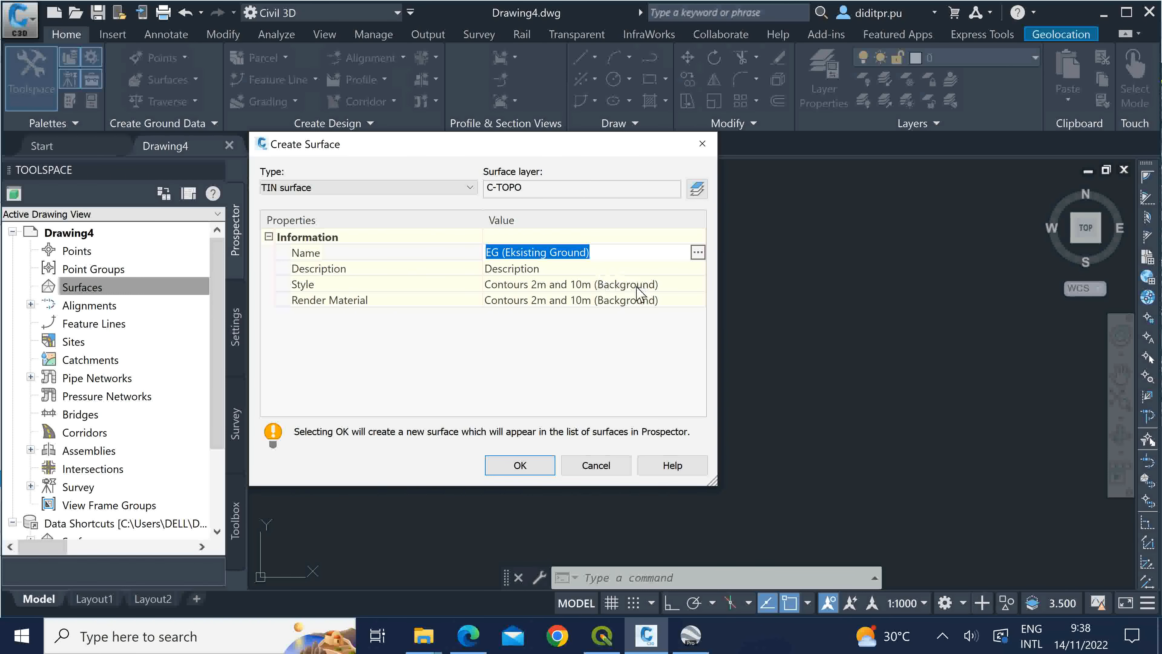
key(Return)
Set the EG surface's style to Contours 1m and 5m (Background) and create the surface
click(671, 284)
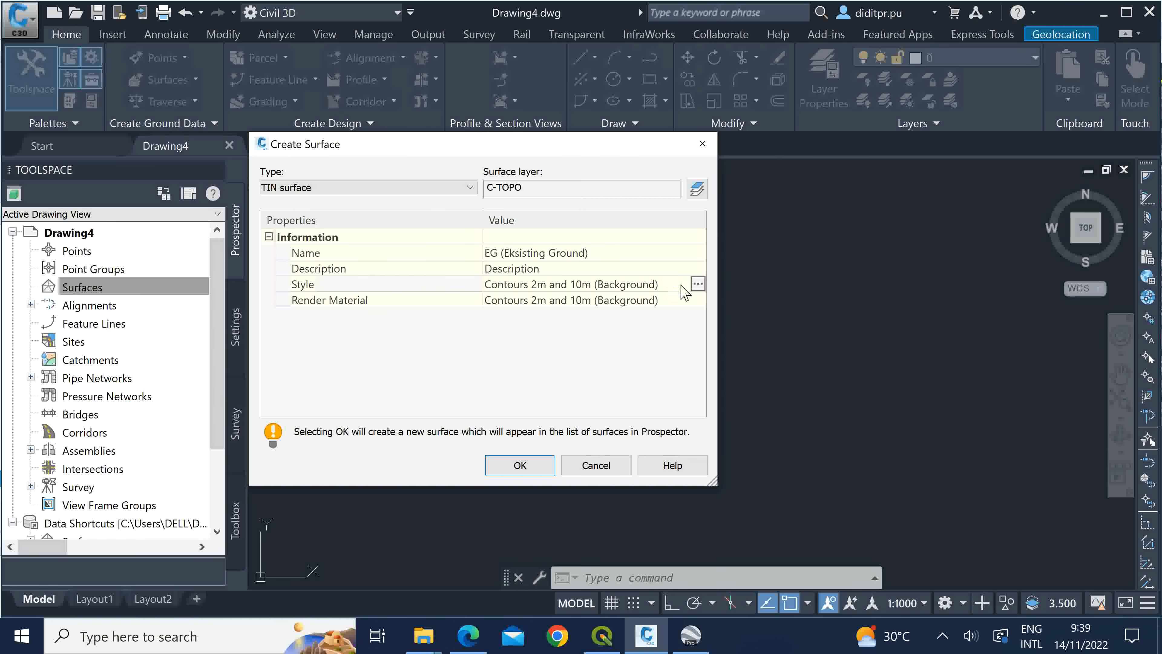
click(697, 284)
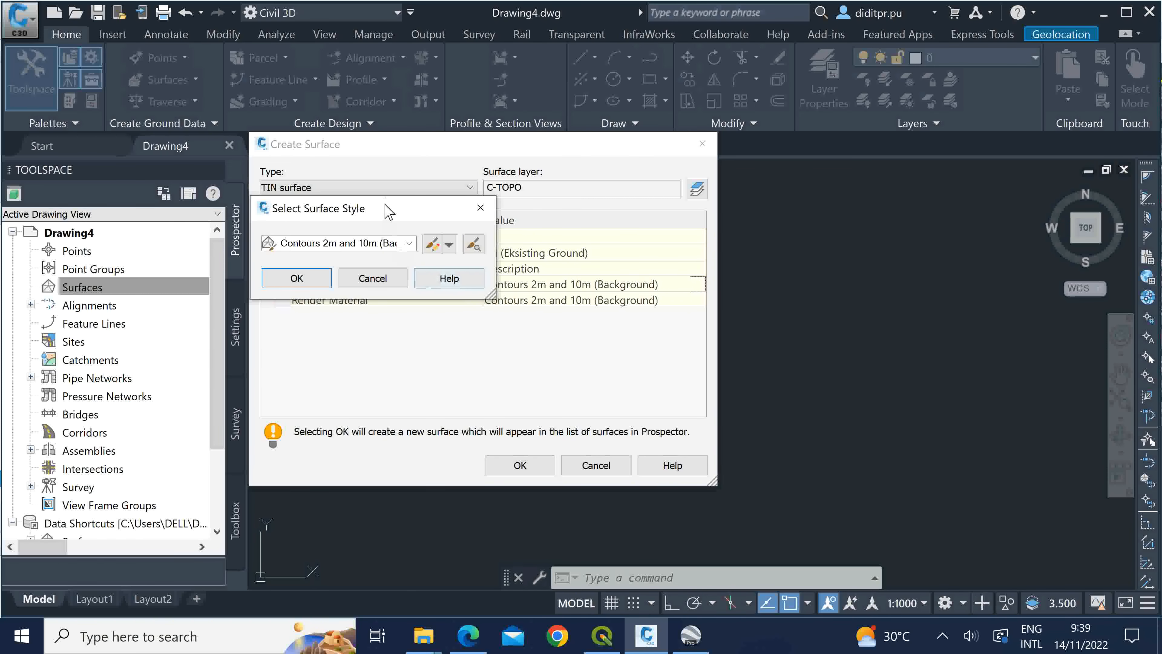
drag(389, 208, 403, 189)
click(423, 226)
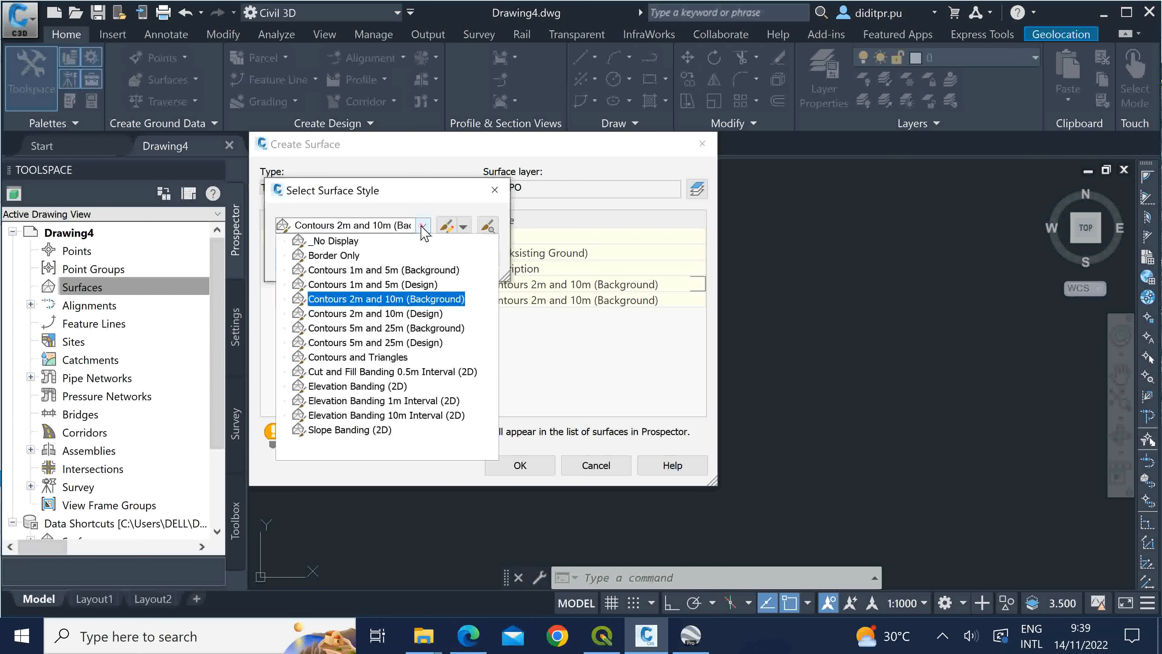
click(350, 269)
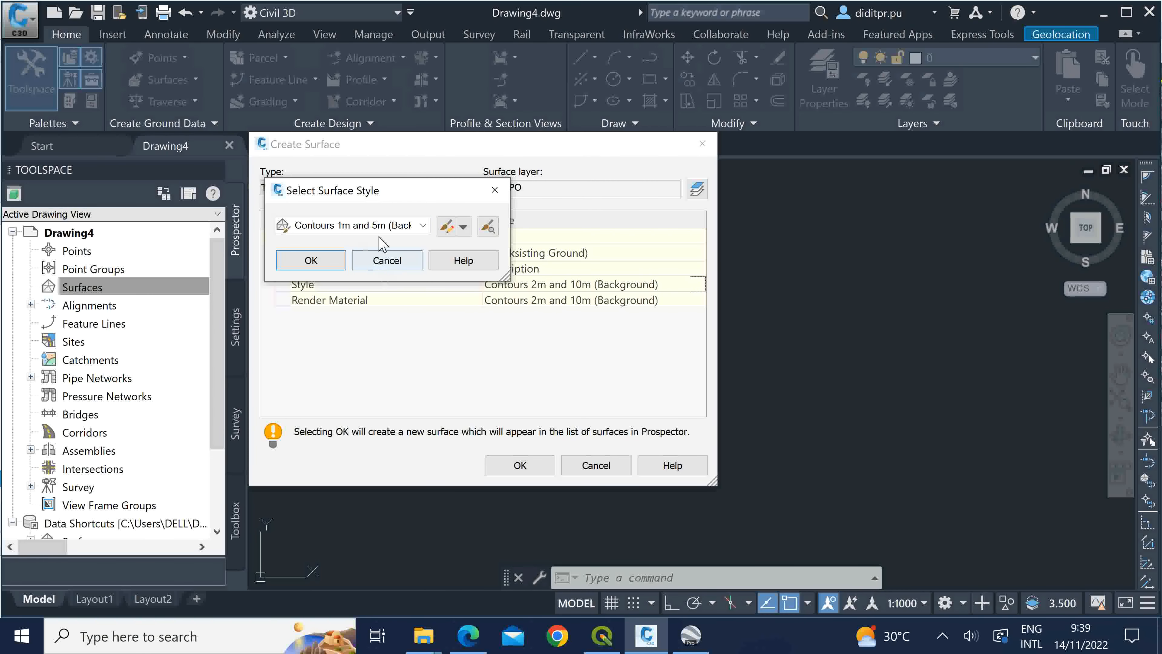
click(423, 225)
click(400, 275)
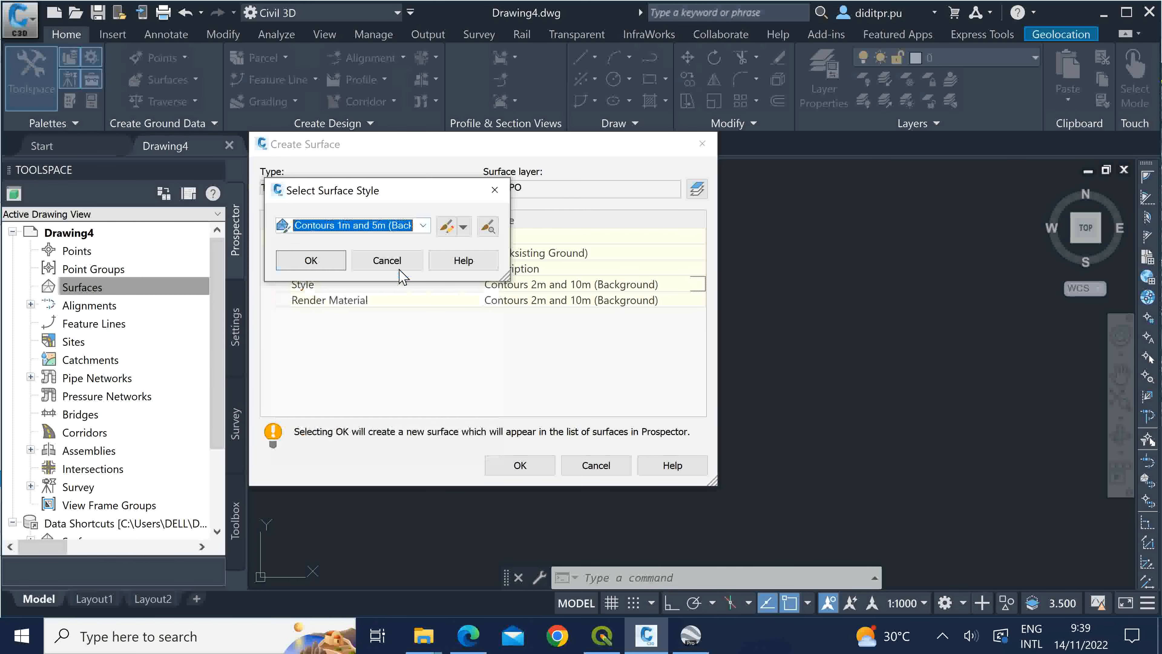
drag(426, 194, 421, 182)
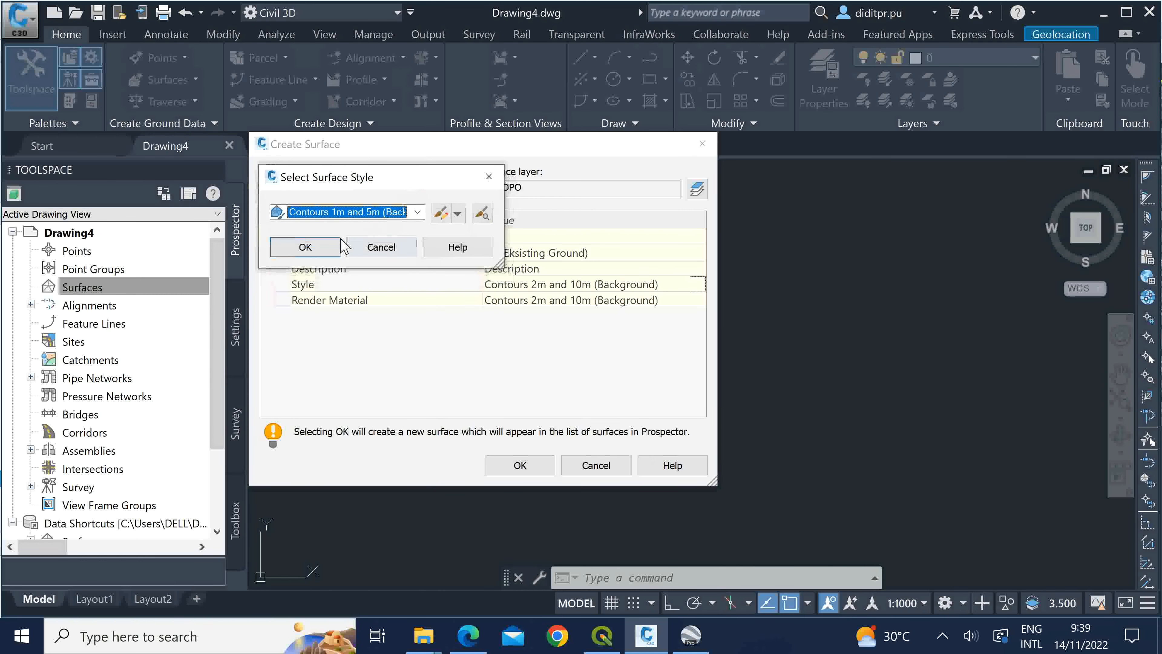
click(305, 247)
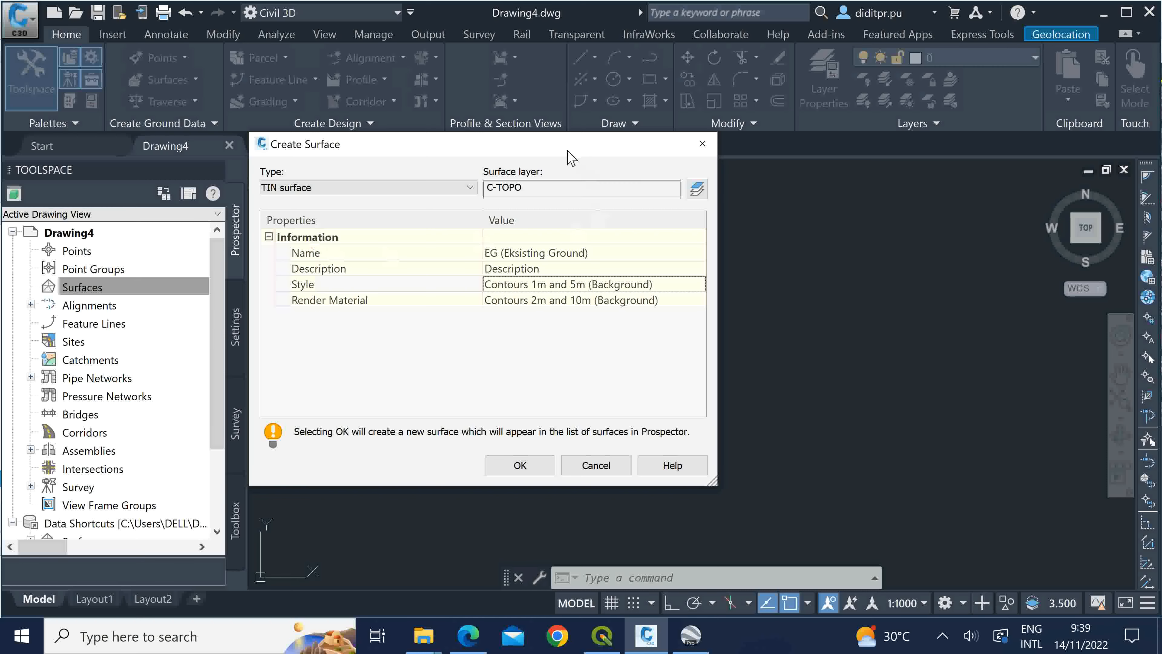
click(520, 465)
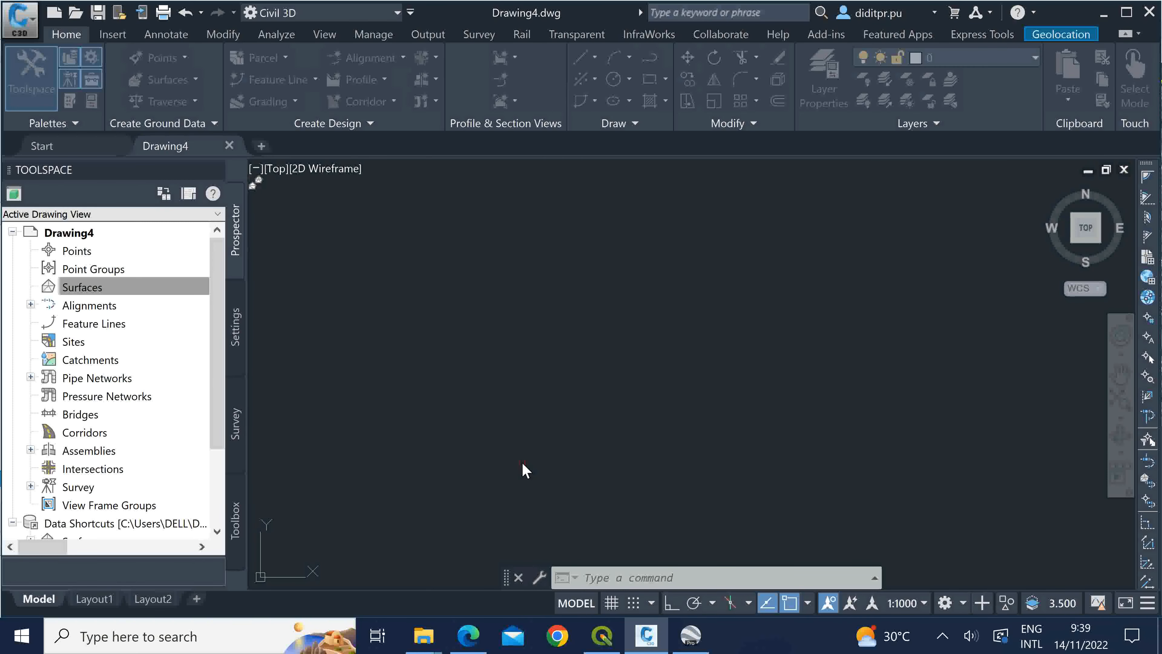
Expand the Surfaces collection down to the definition items of the EG (Eksisting Ground) surface
click(64, 286)
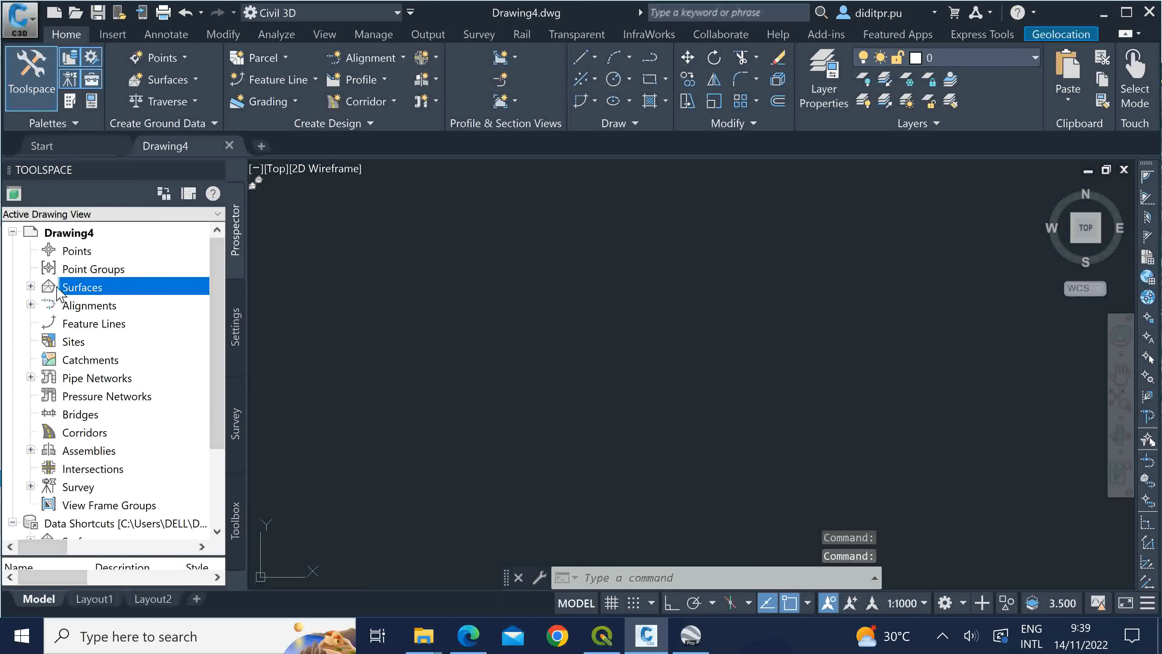
click(30, 287)
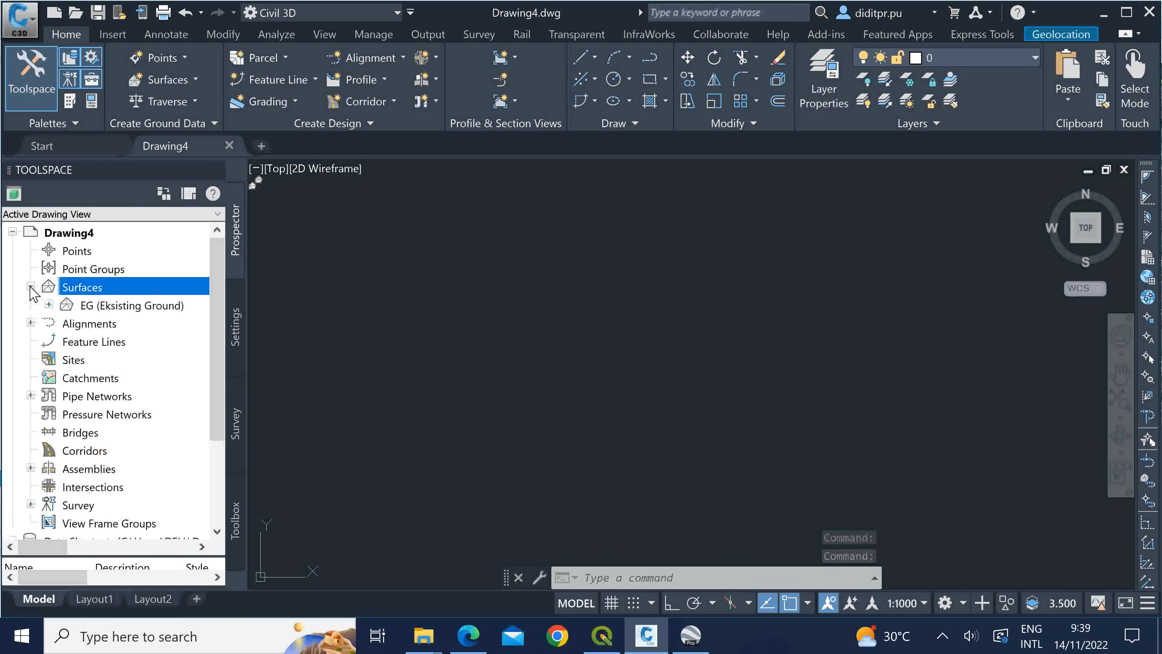
click(130, 311)
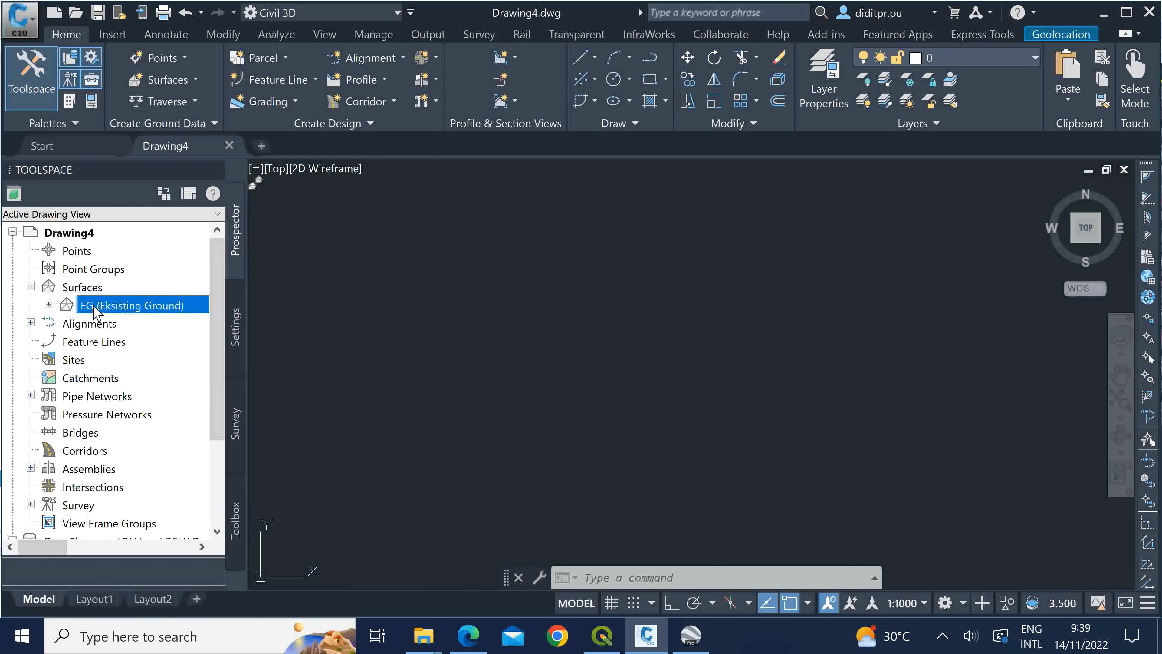
click(49, 304)
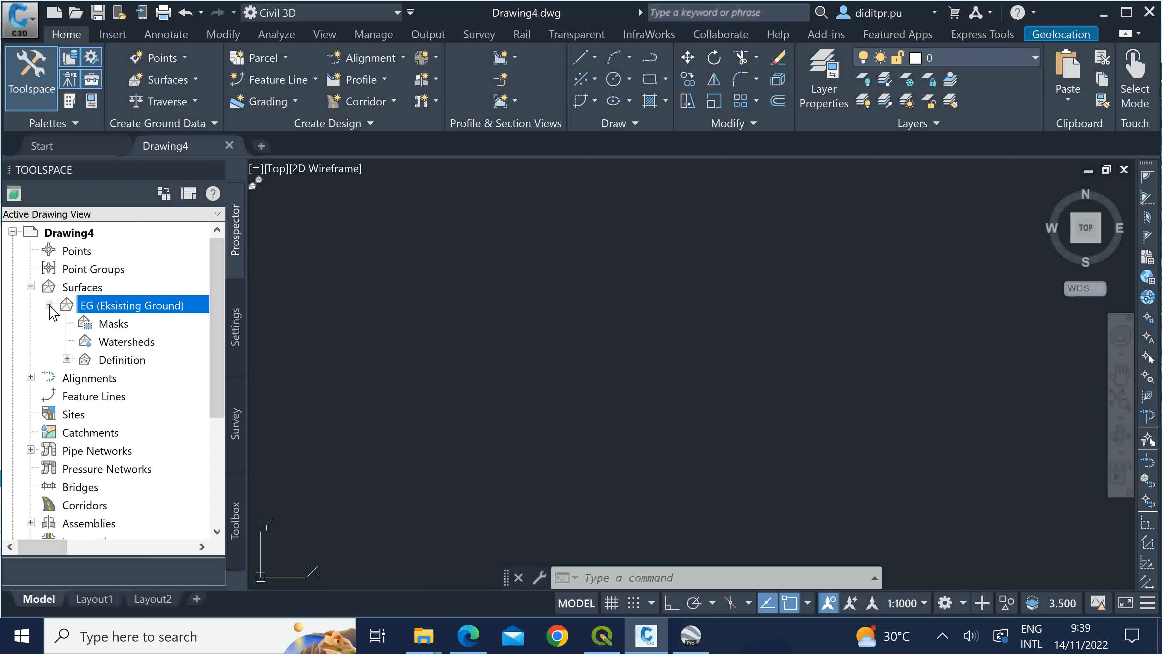
click(66, 359)
scroll(212, 345, down, 1)
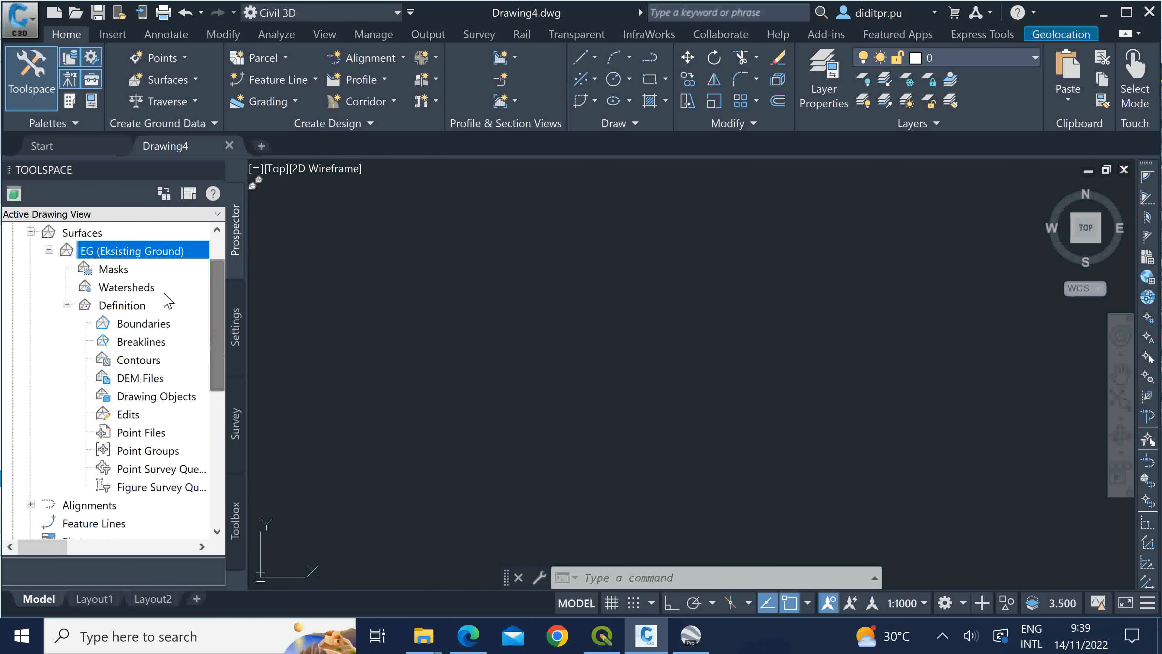
Review the data types available in the EG surface's definition, from Boundaries through Point Survey Queries
click(121, 311)
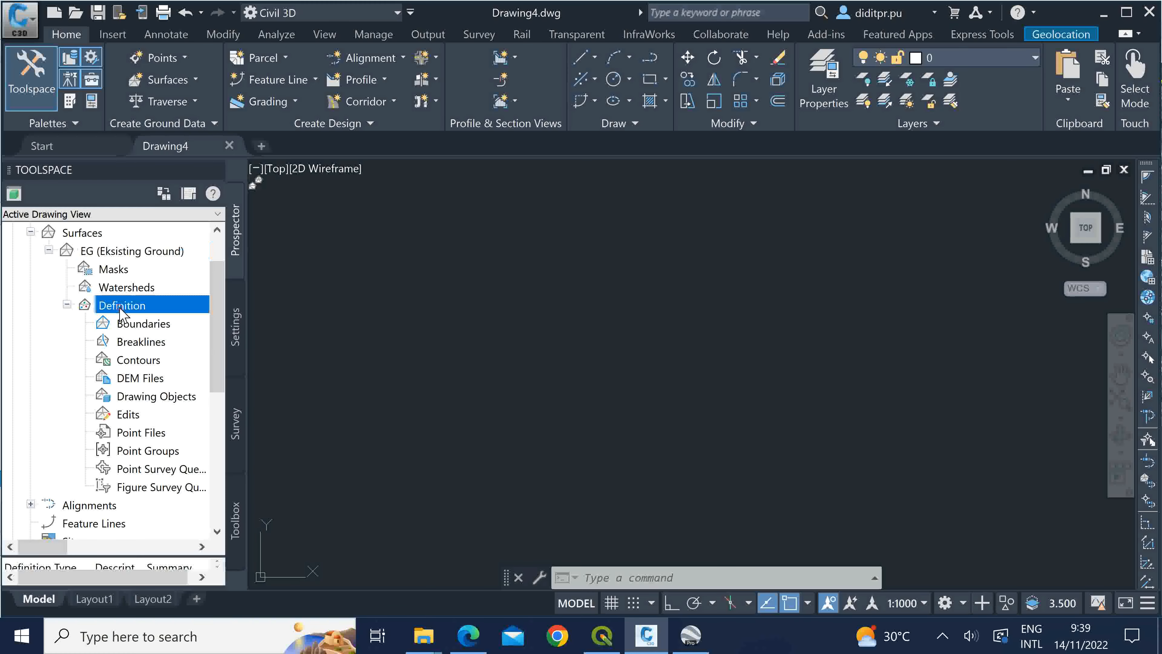
click(144, 324)
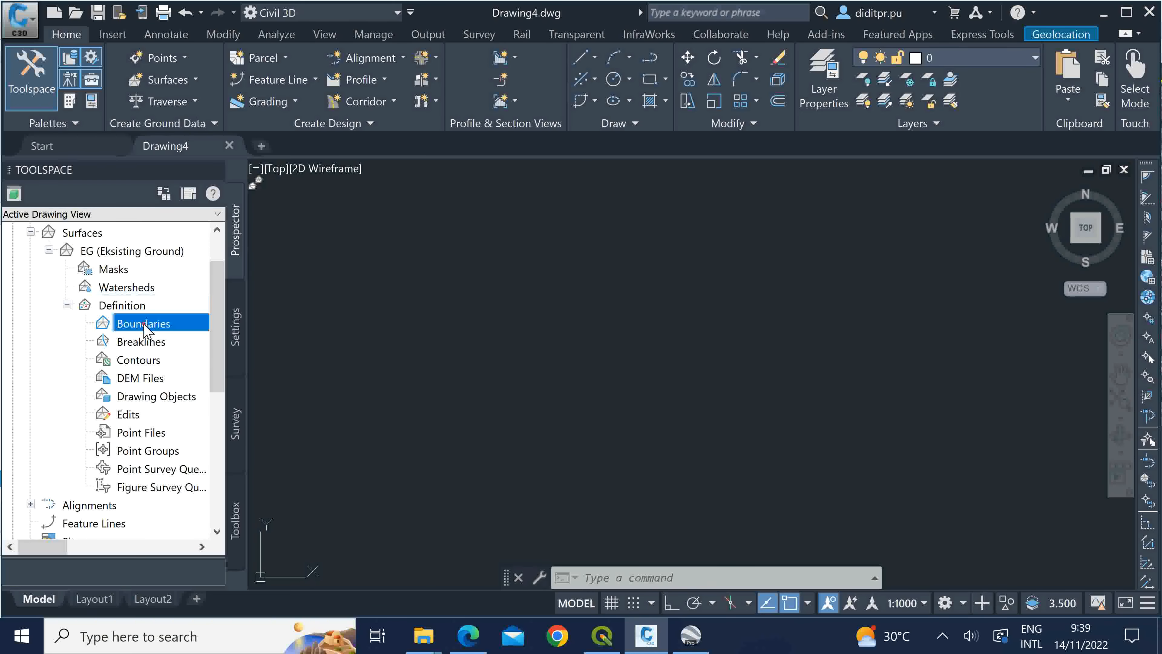
click(146, 344)
click(146, 361)
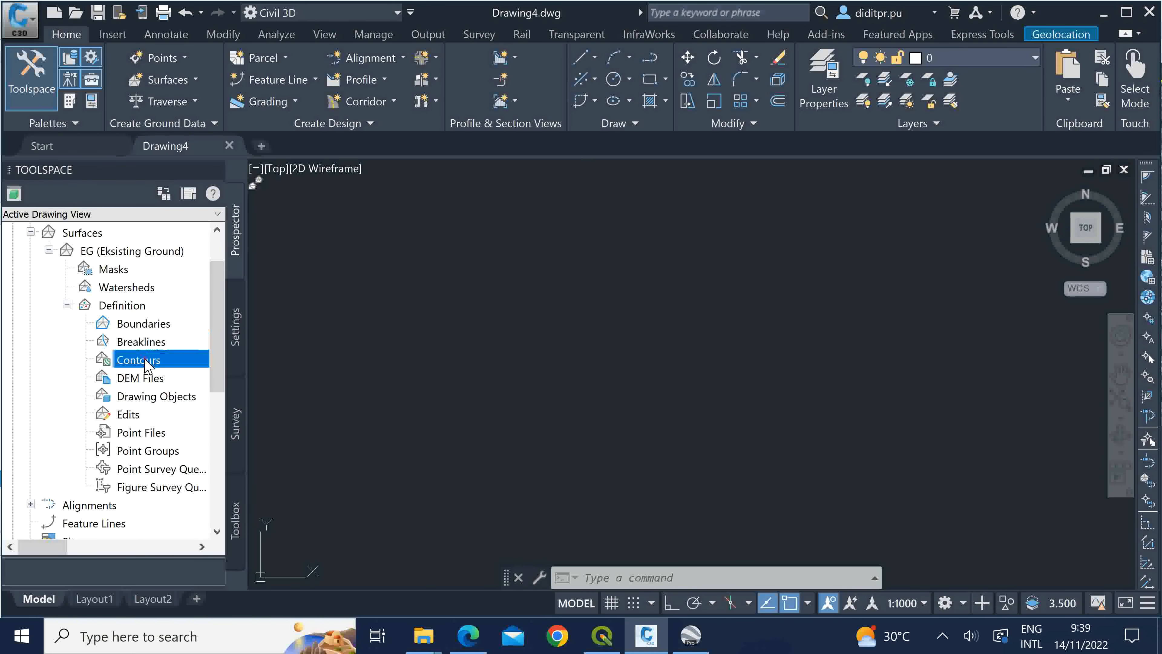
click(147, 382)
click(148, 397)
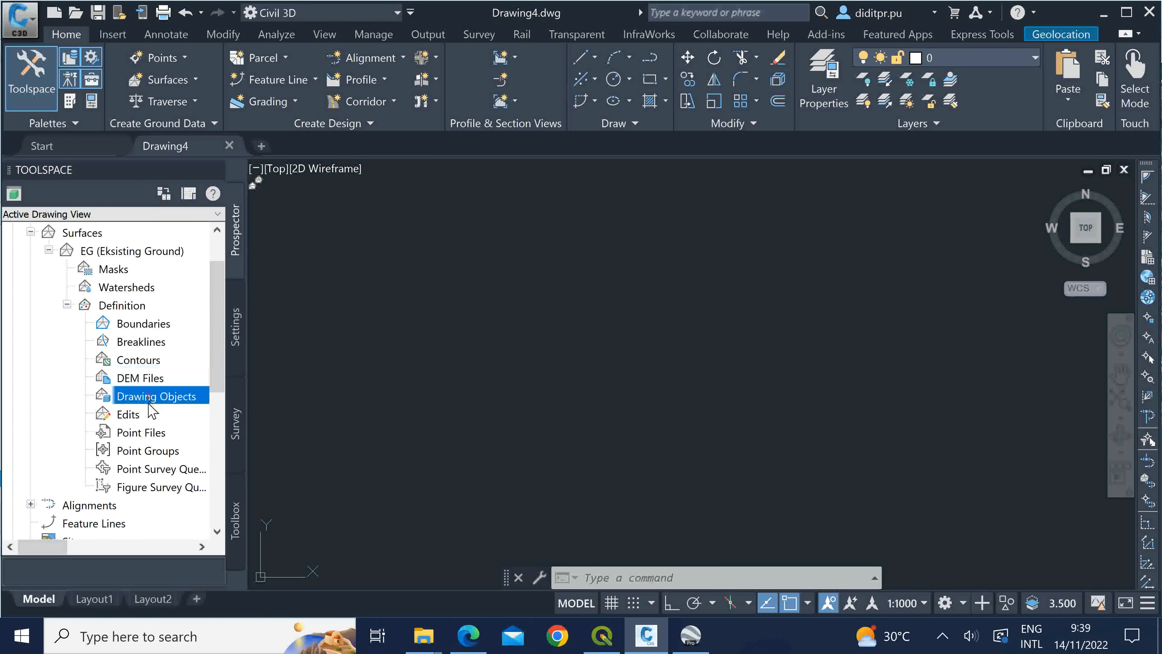
click(146, 415)
click(144, 434)
click(149, 452)
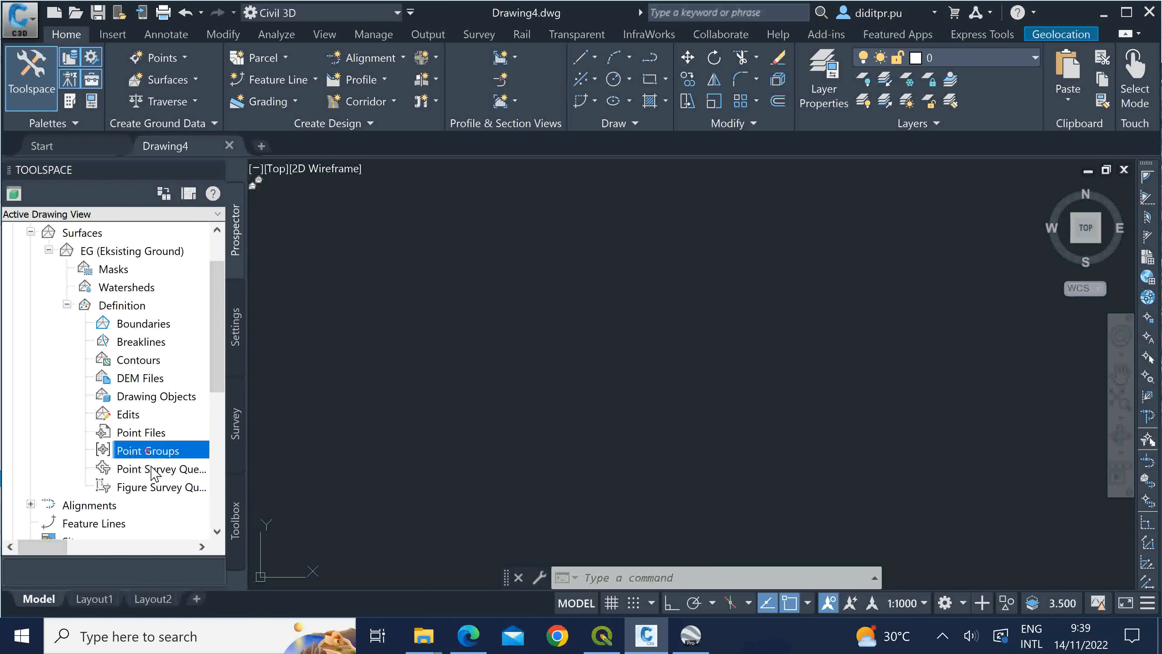
click(153, 472)
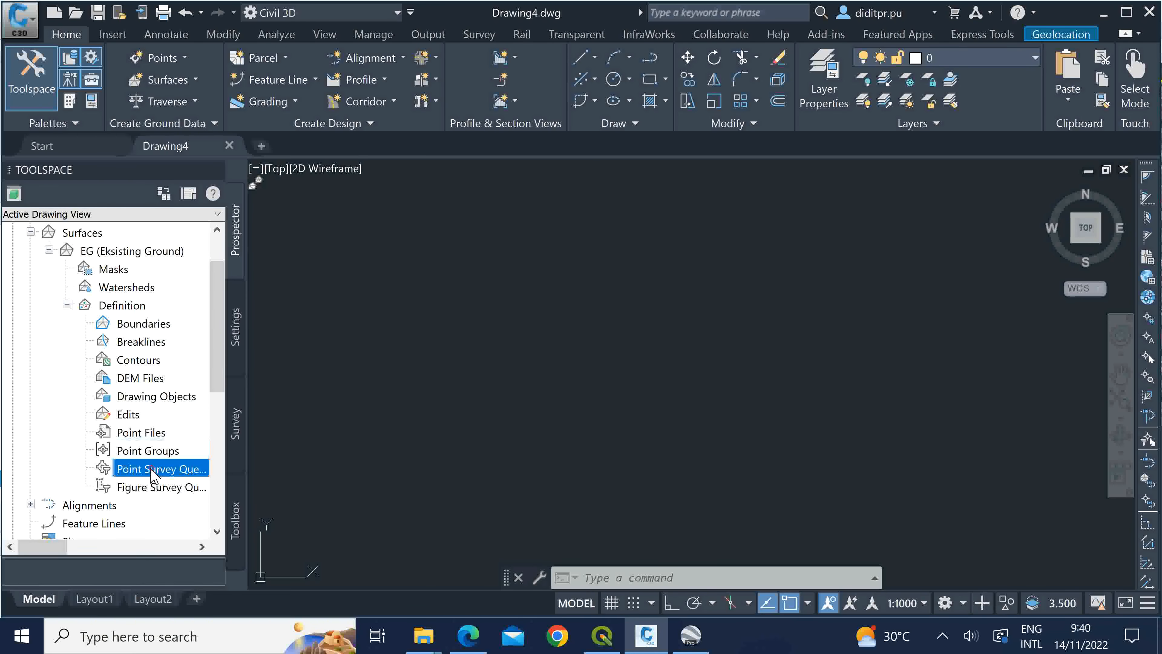
click(126, 305)
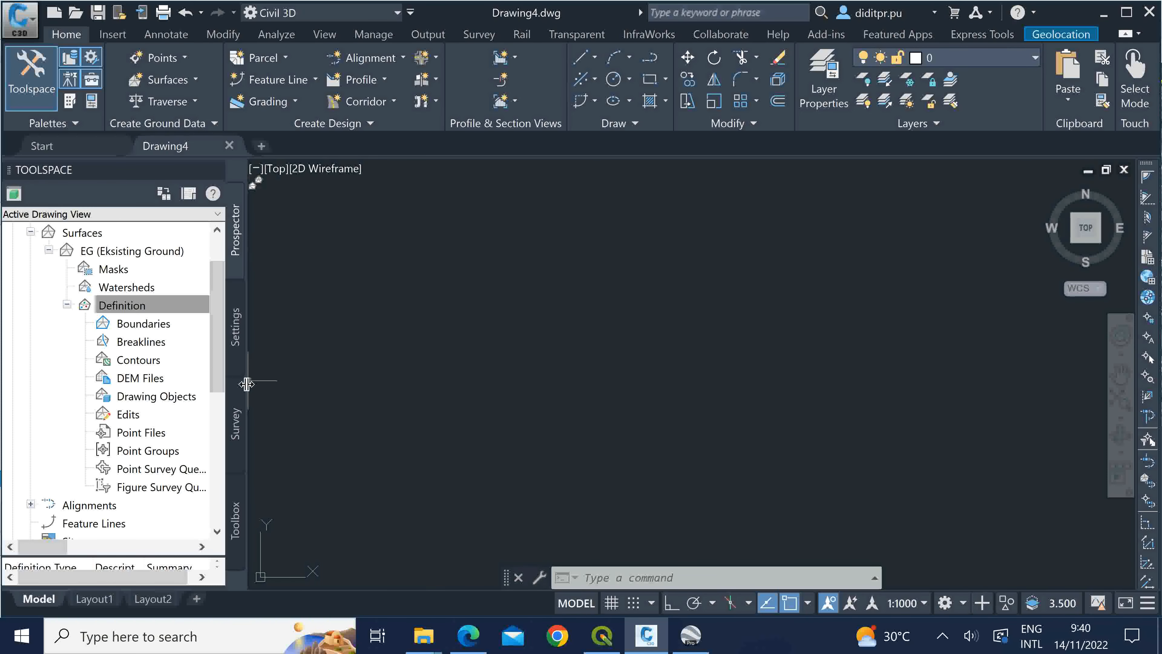
Check the available options for Point Groups in the EG surface's definition, leave them unused, and select DEM Files
click(137, 453)
right_click(136, 453)
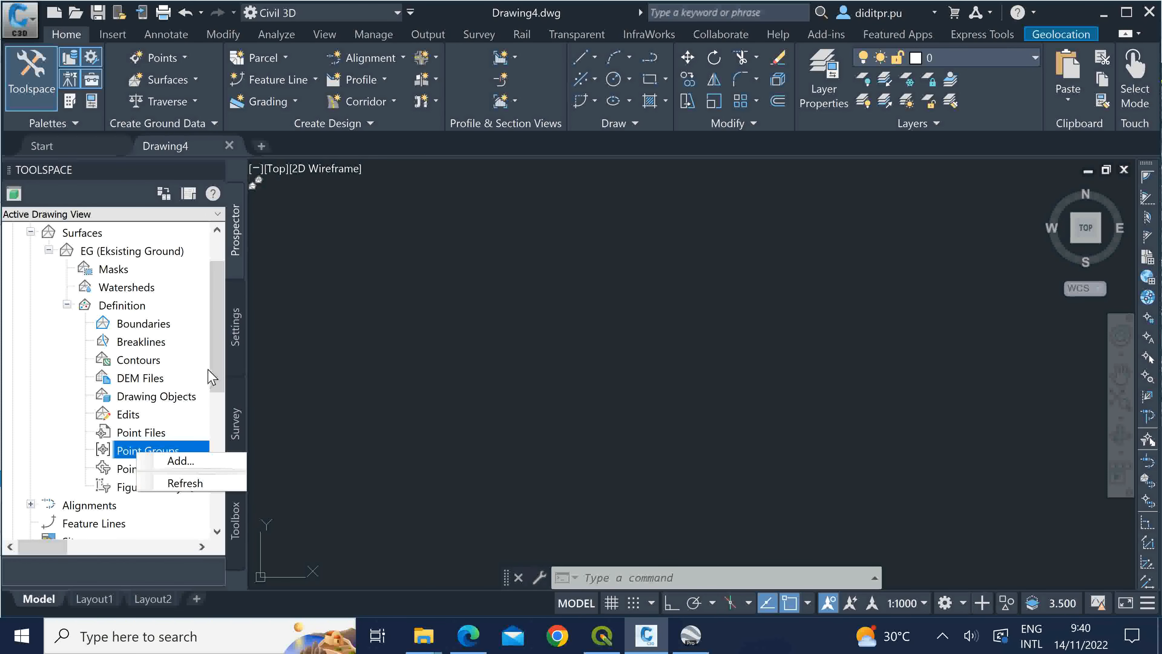
click(222, 364)
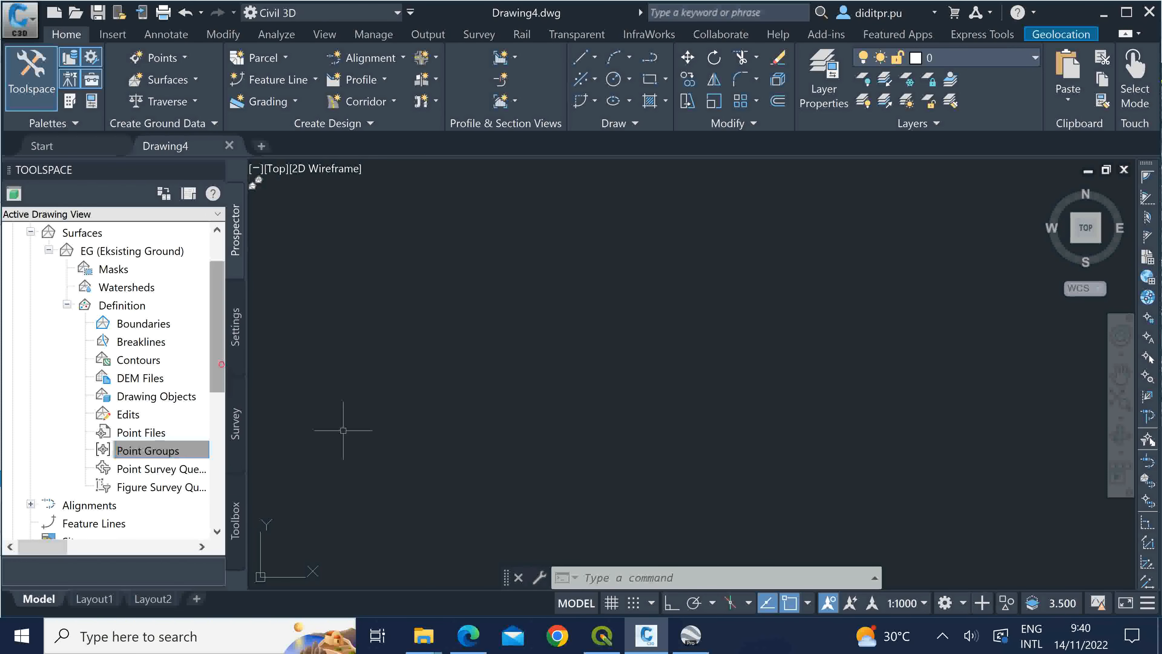
click(133, 378)
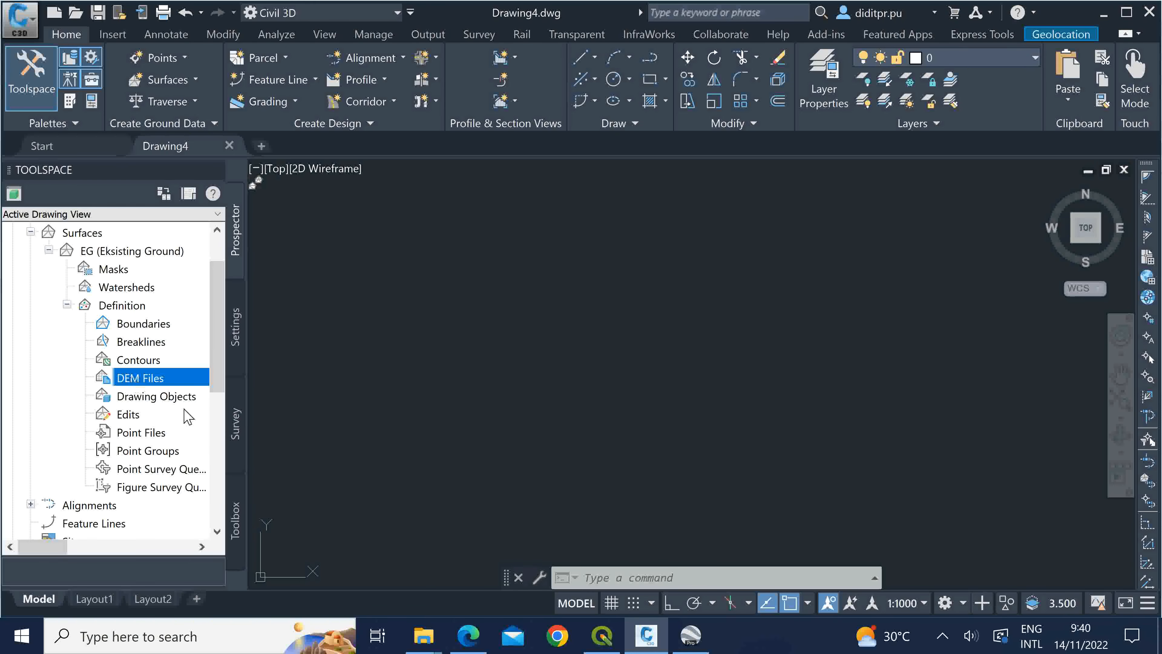
Check the DEM Bendungan UTM 49S.dem file in File Explorer's DEMNAS folder and view the dam site's boundary in Google Earth Pro
click(423, 636)
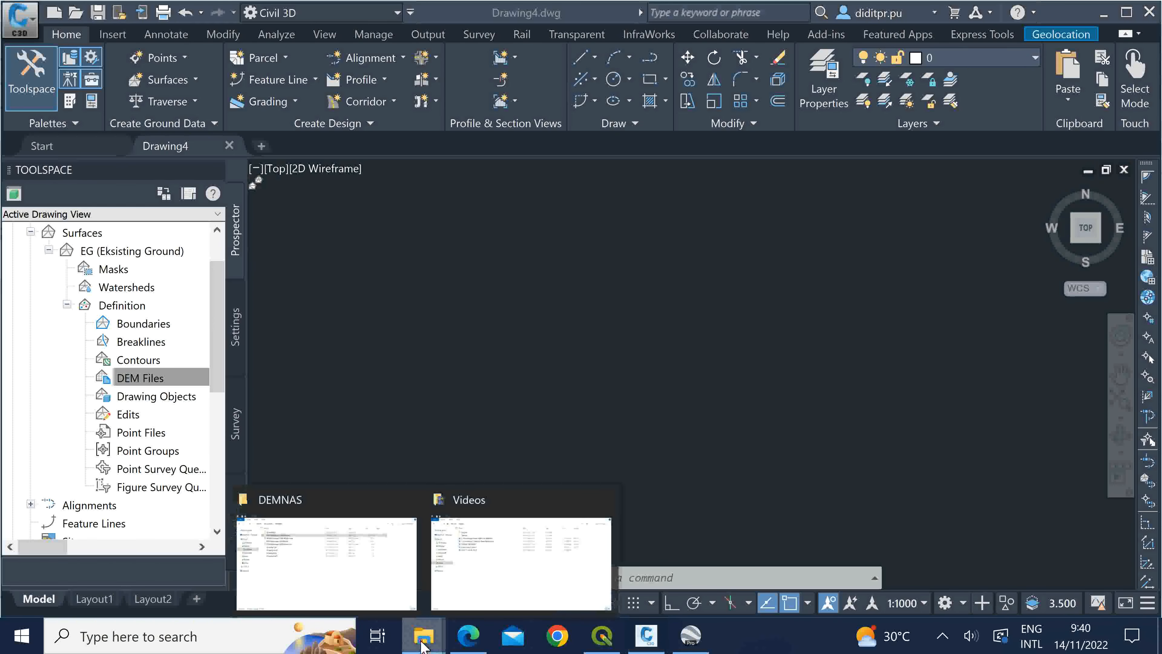
click(371, 587)
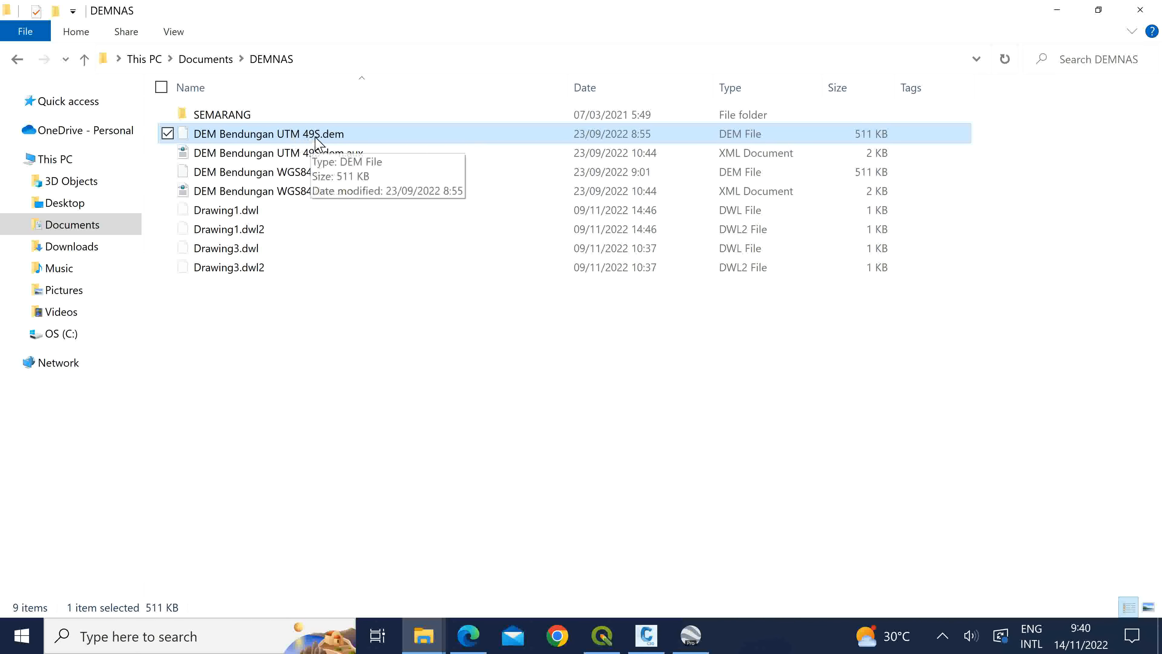
click(691, 635)
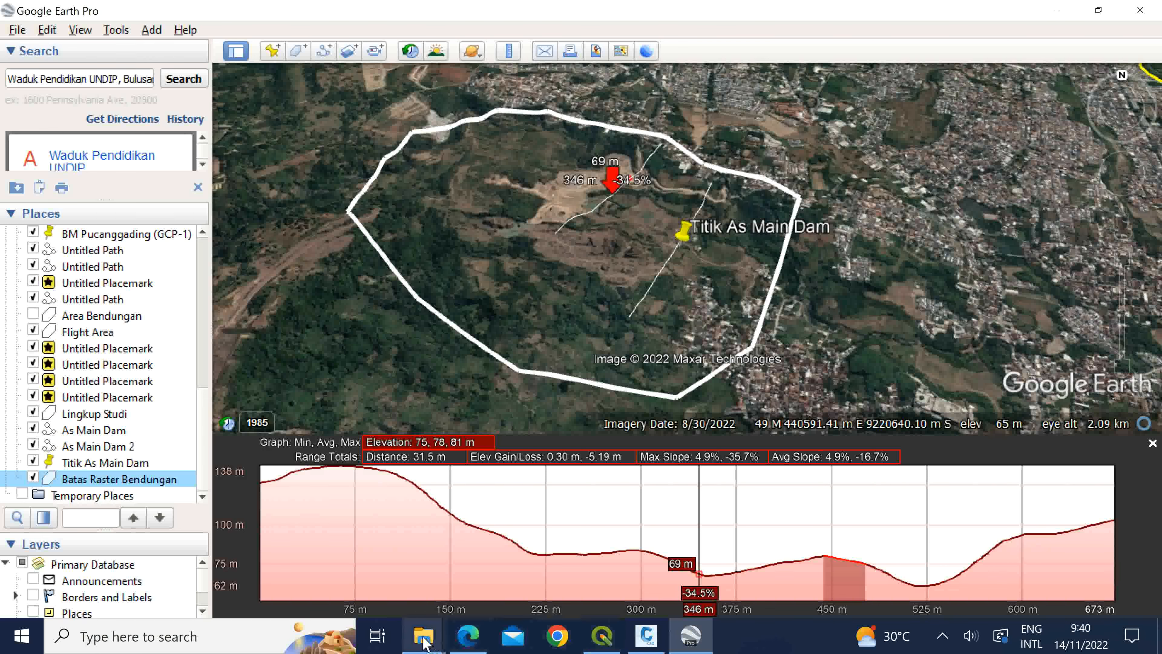
mouse_move(423, 635)
click(373, 595)
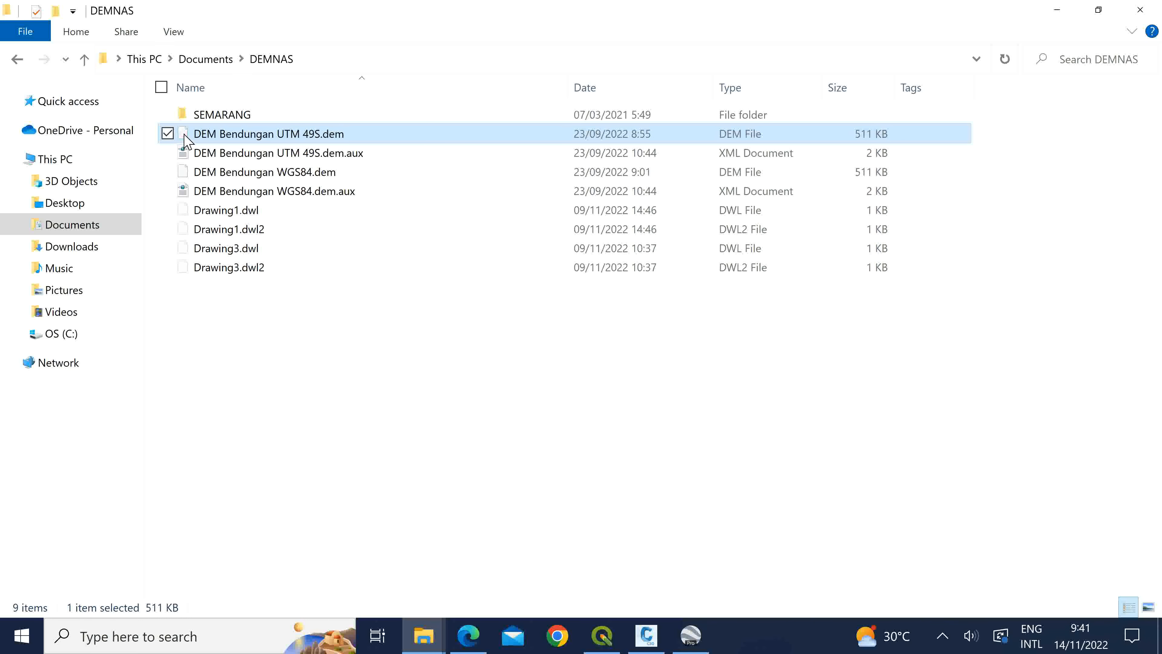
Return to Civil 3D, collapse and re-expand the EG surface, and review the DEM Files and Point Groups items in its definition
click(646, 635)
click(146, 378)
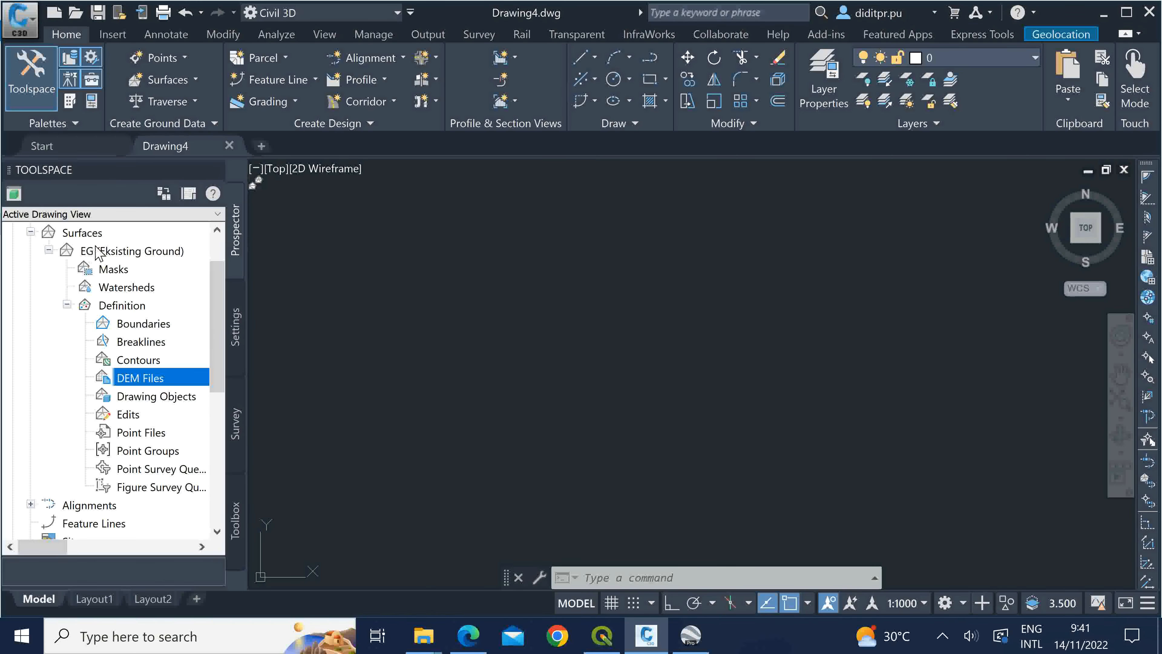
click(49, 251)
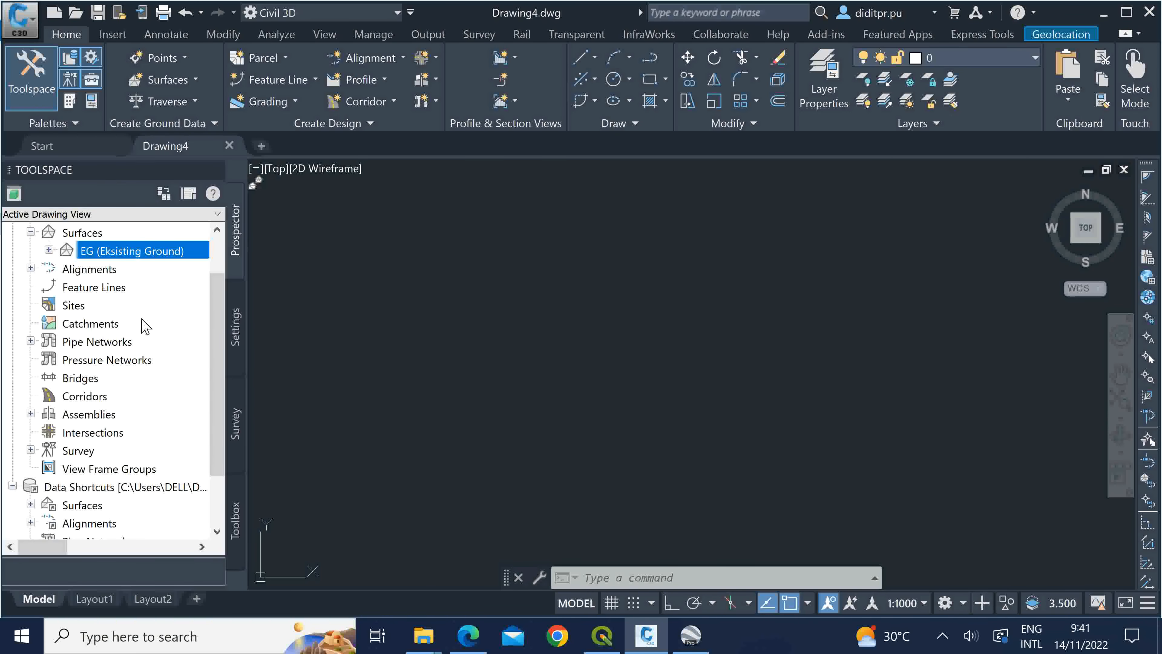
scroll(145, 327, up, 2)
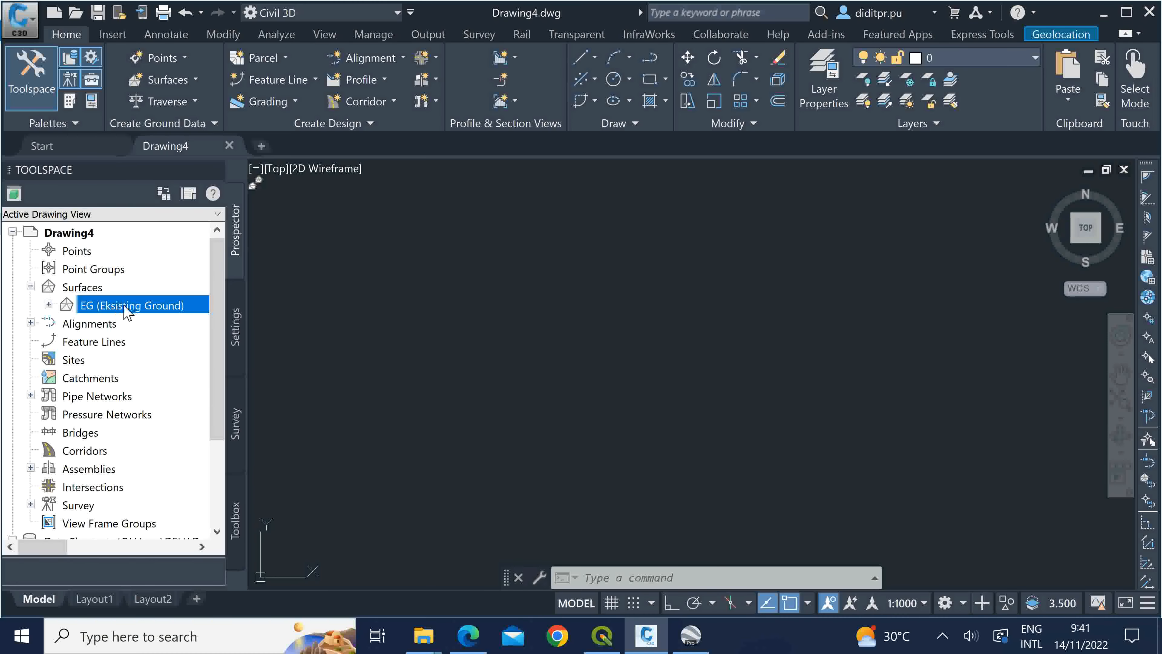
click(49, 304)
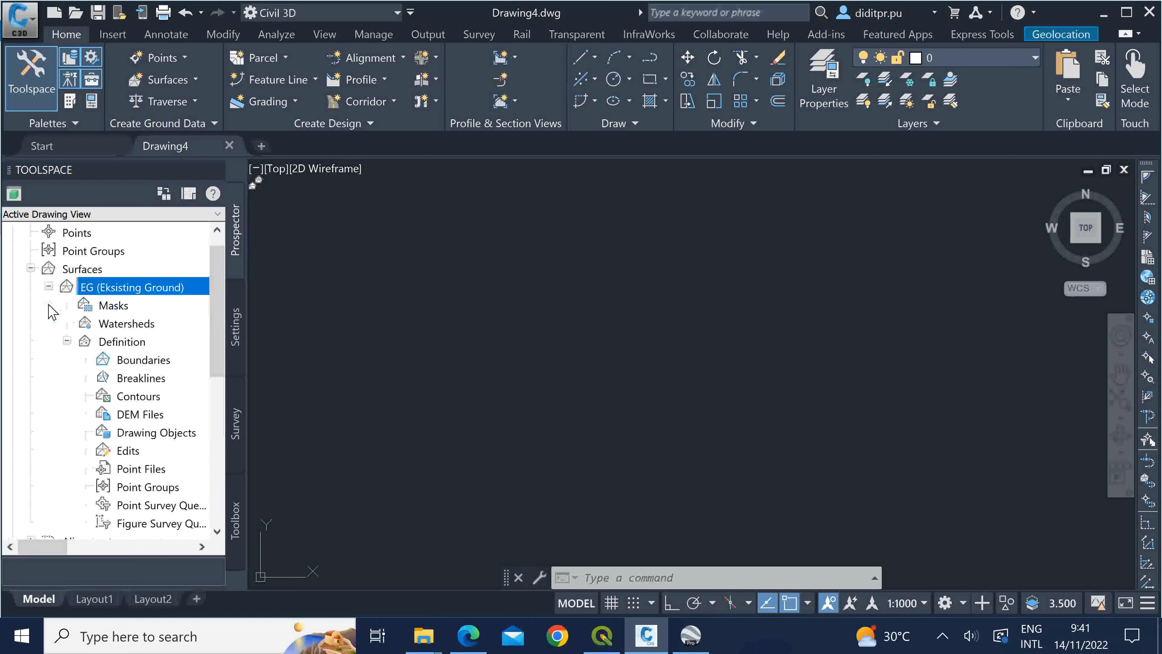
click(138, 341)
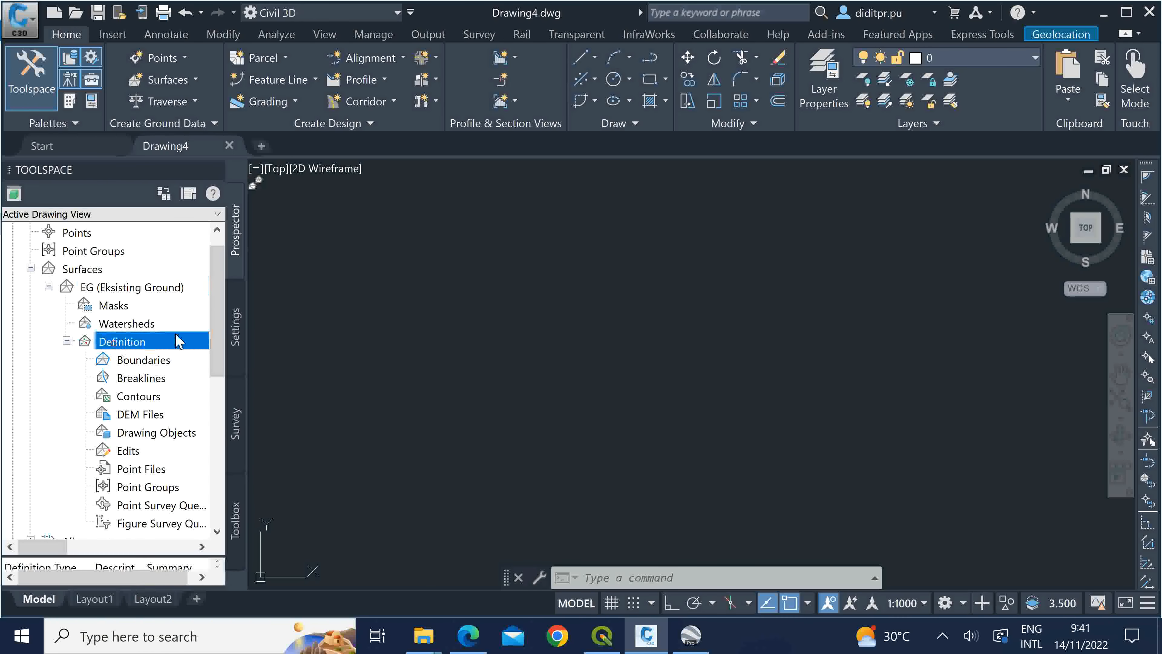
scroll(176, 348, down, 2)
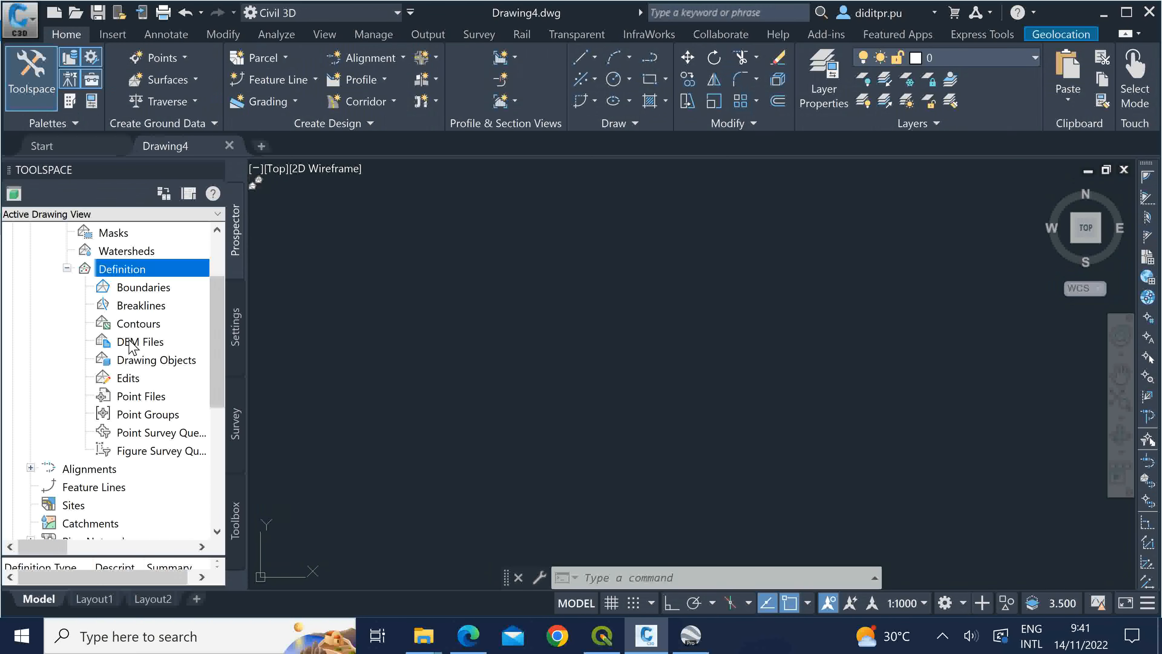
click(134, 343)
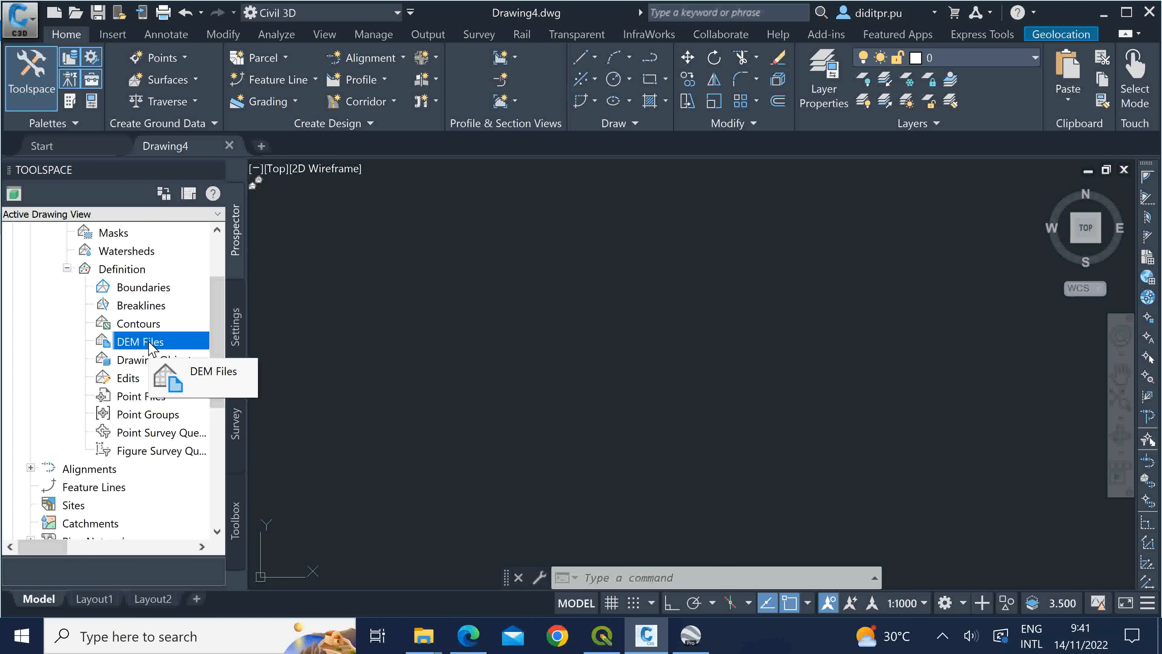
click(137, 415)
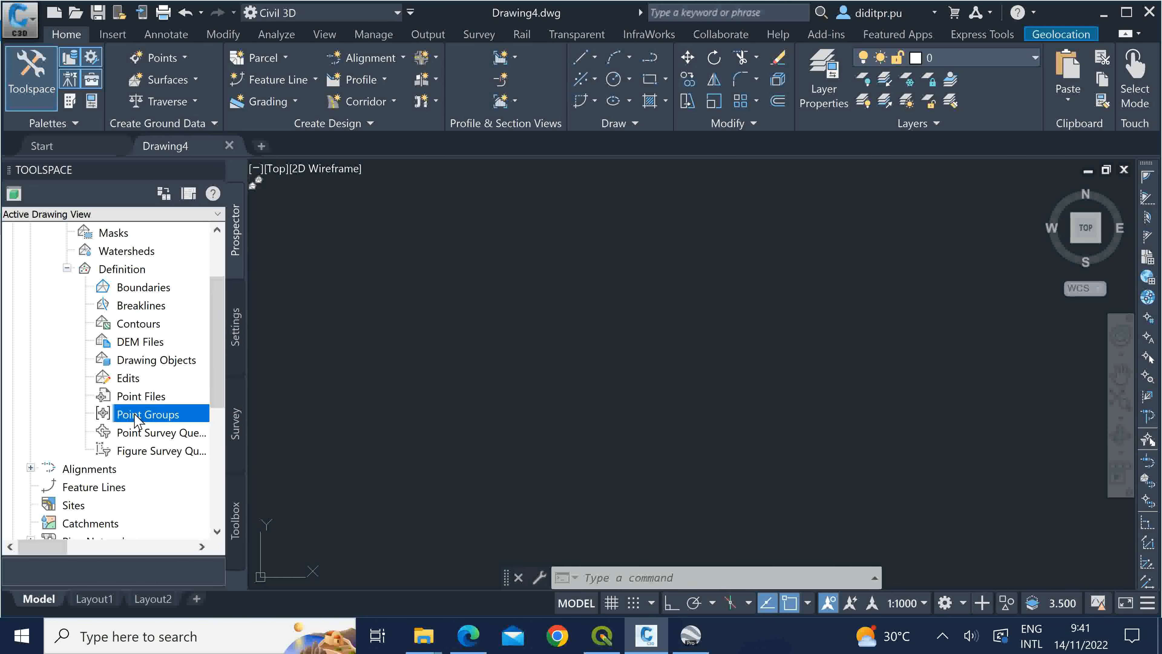
Start adding a DEM file to the EG surface's definition and browse to the DEMNAS folder
click(143, 346)
click(137, 414)
click(143, 344)
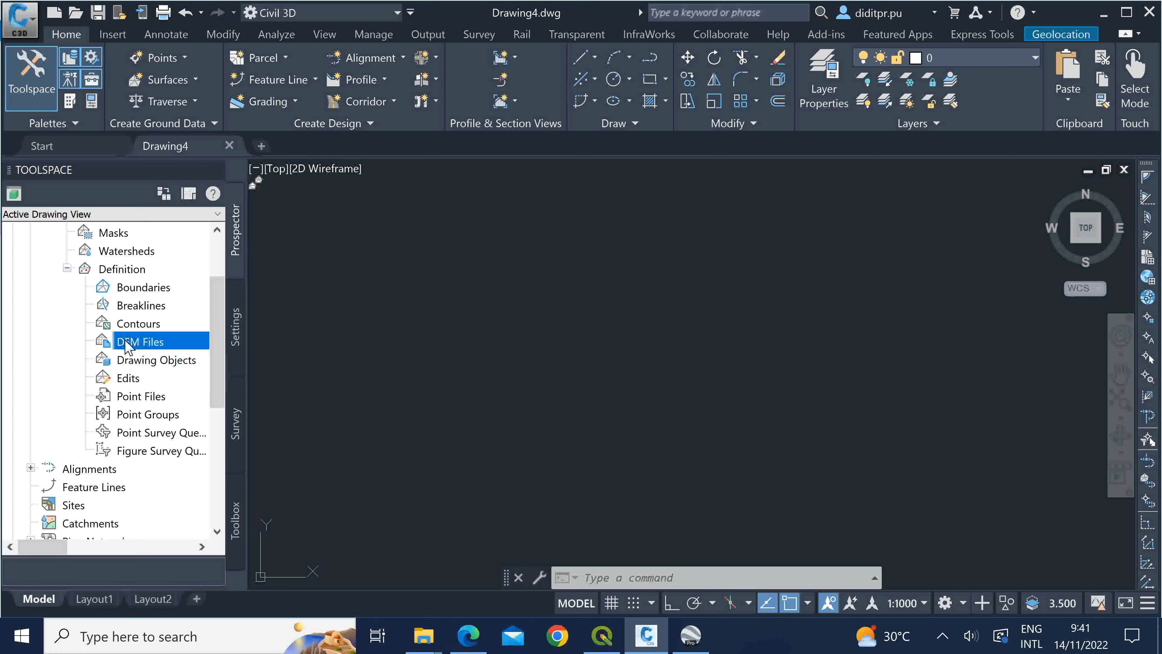
right_click(128, 347)
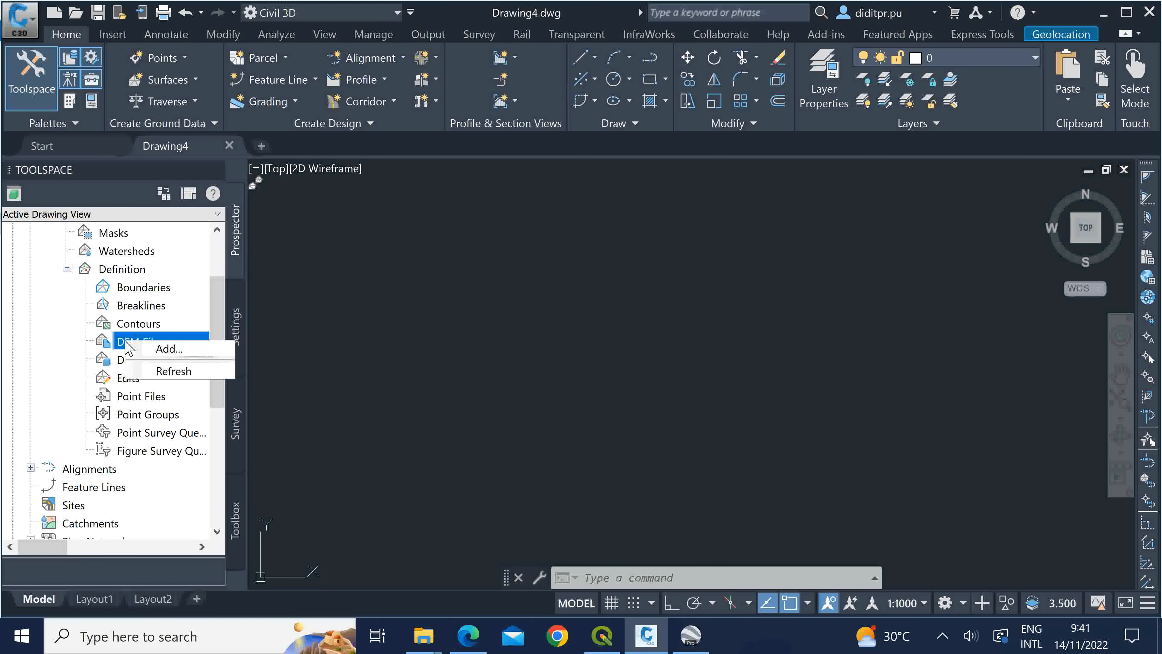
click(168, 349)
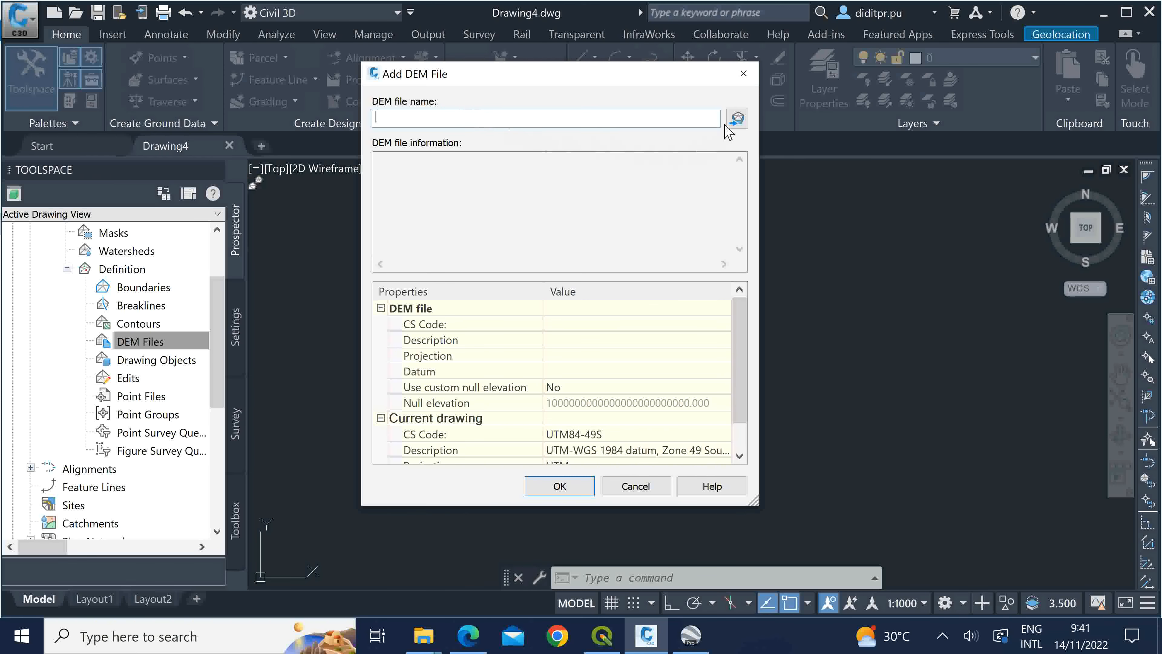
click(737, 120)
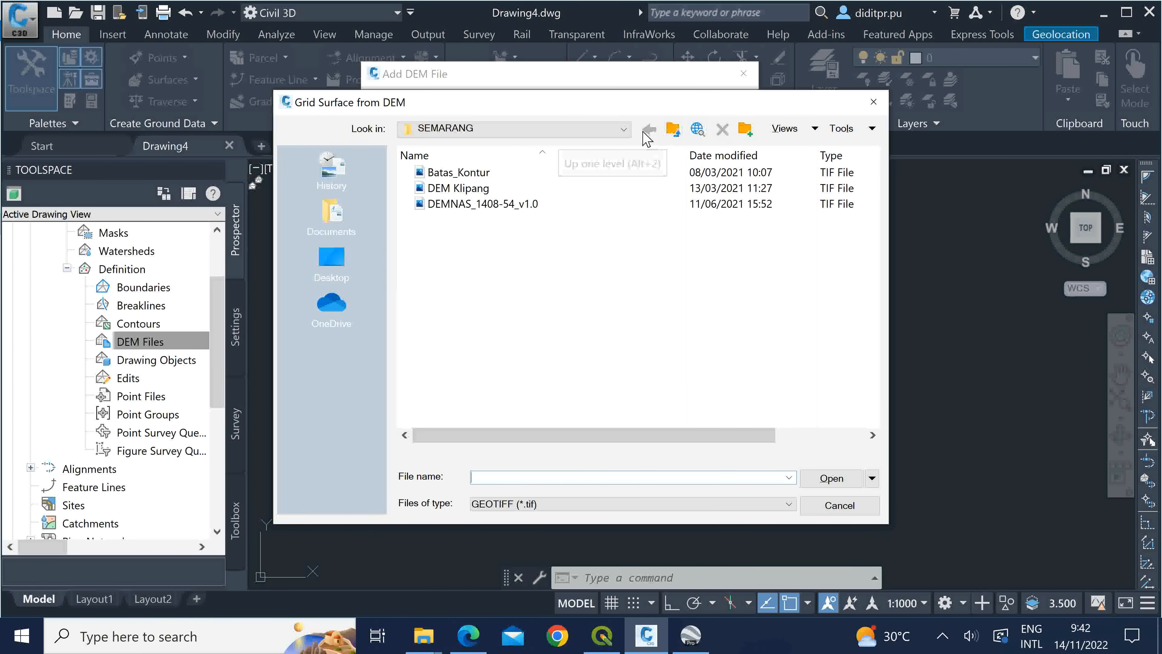
click(621, 128)
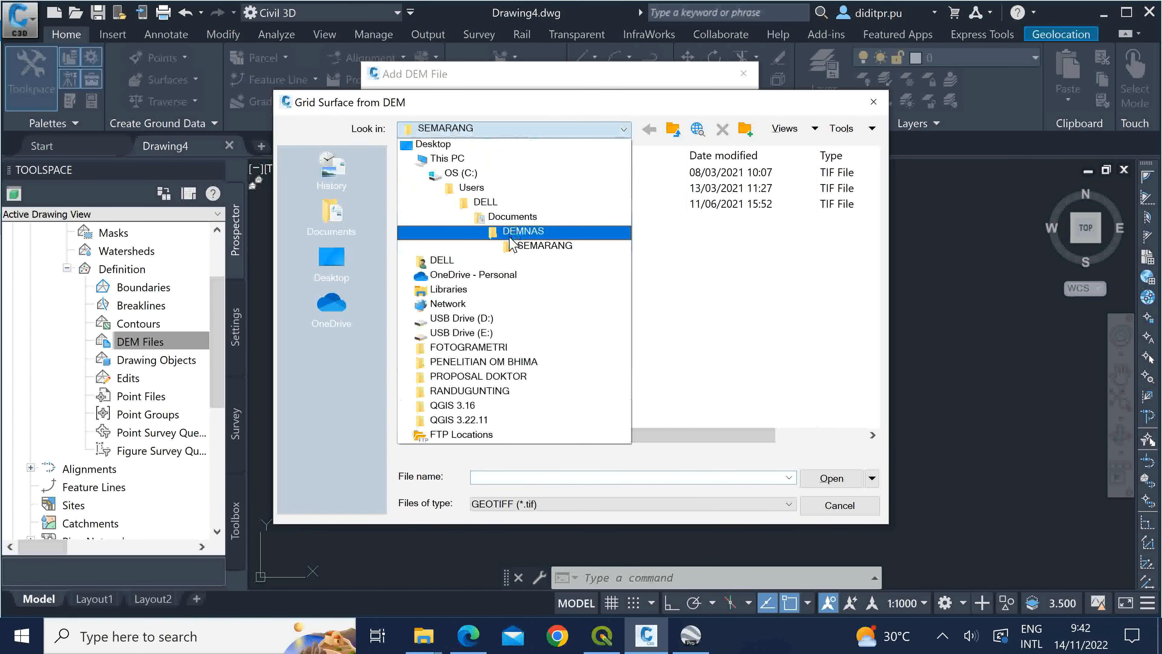
click(519, 231)
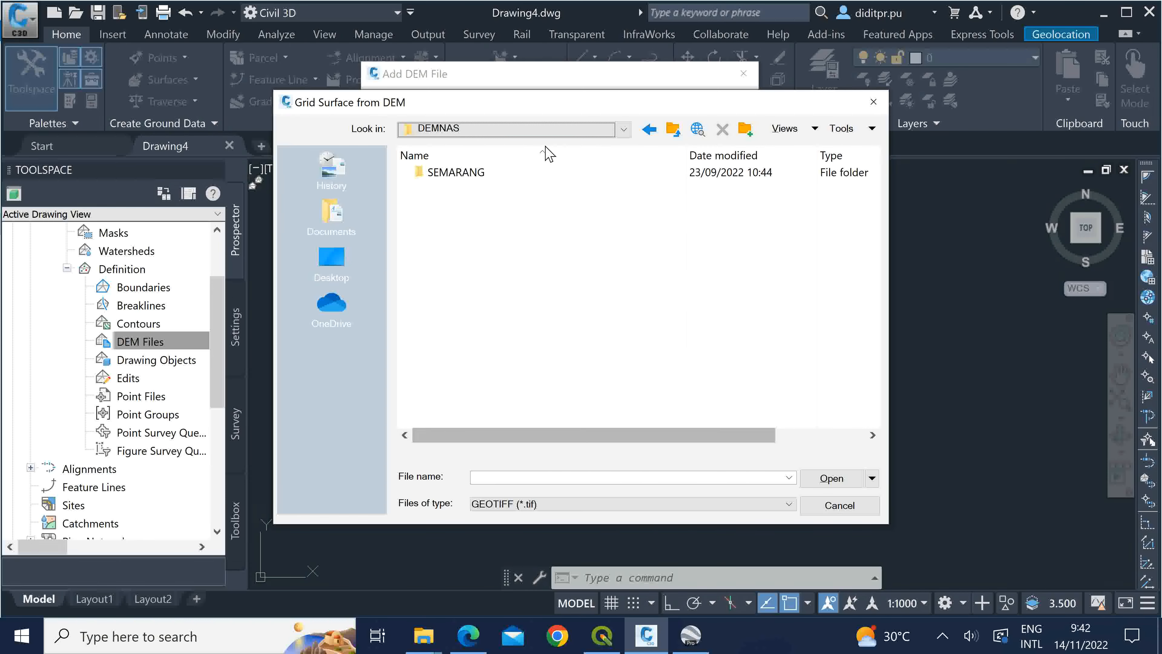
drag(587, 108, 701, 58)
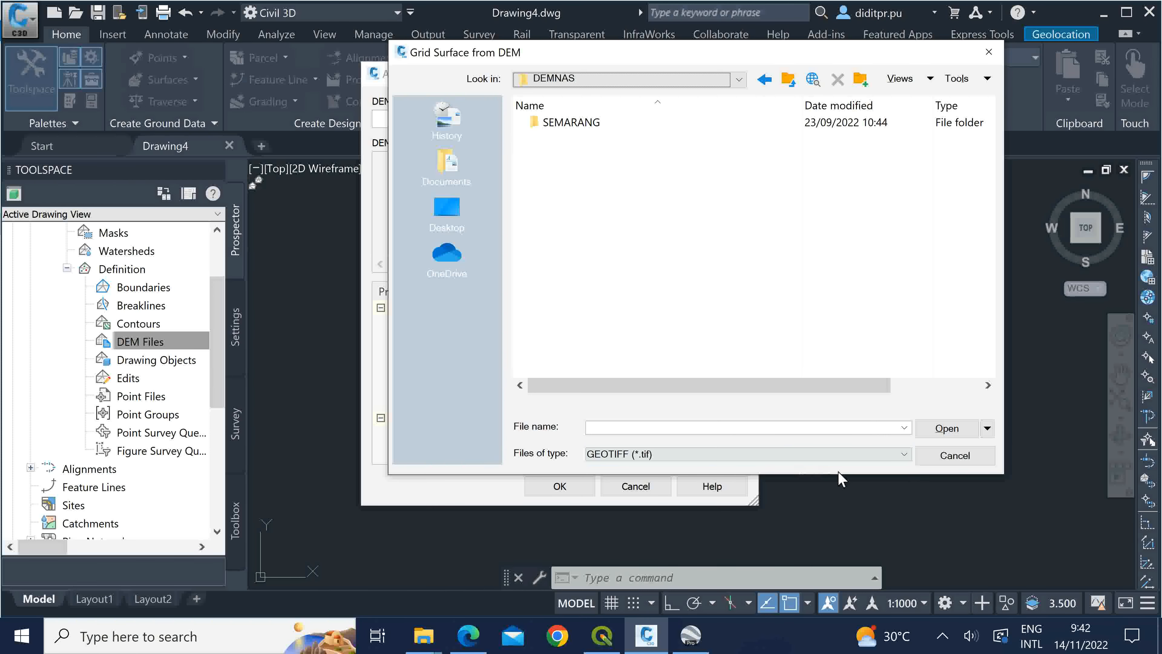
Set the file type to USGS DEM (*.dem) and open DEM Bendungan UTM 49S.dem
click(905, 459)
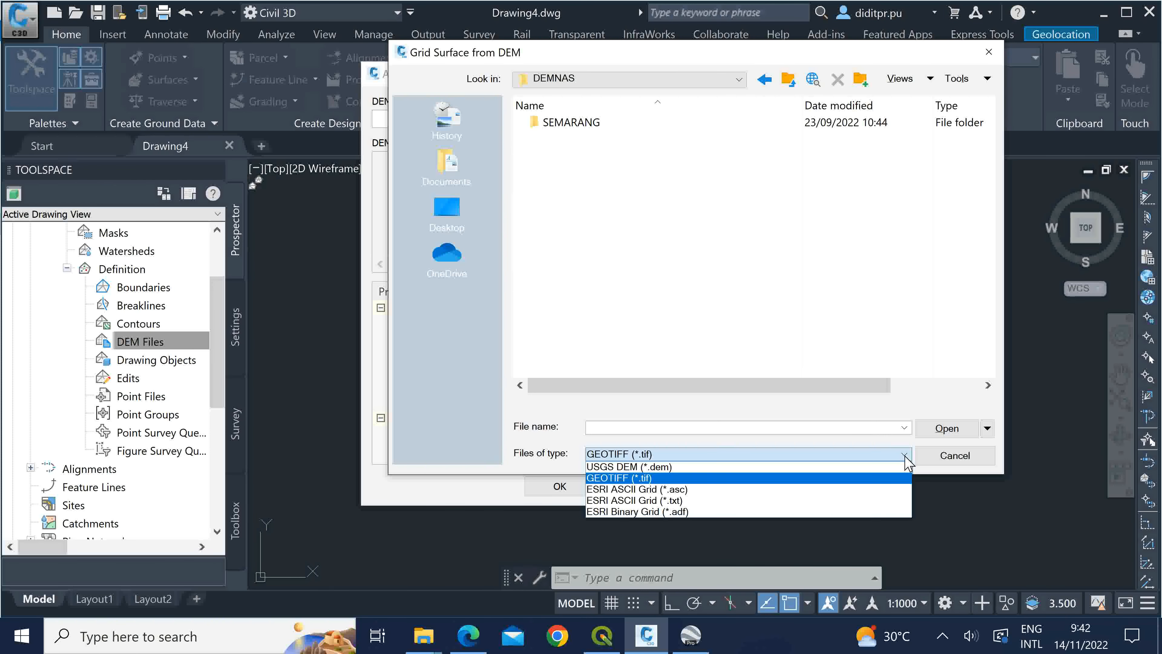
click(679, 466)
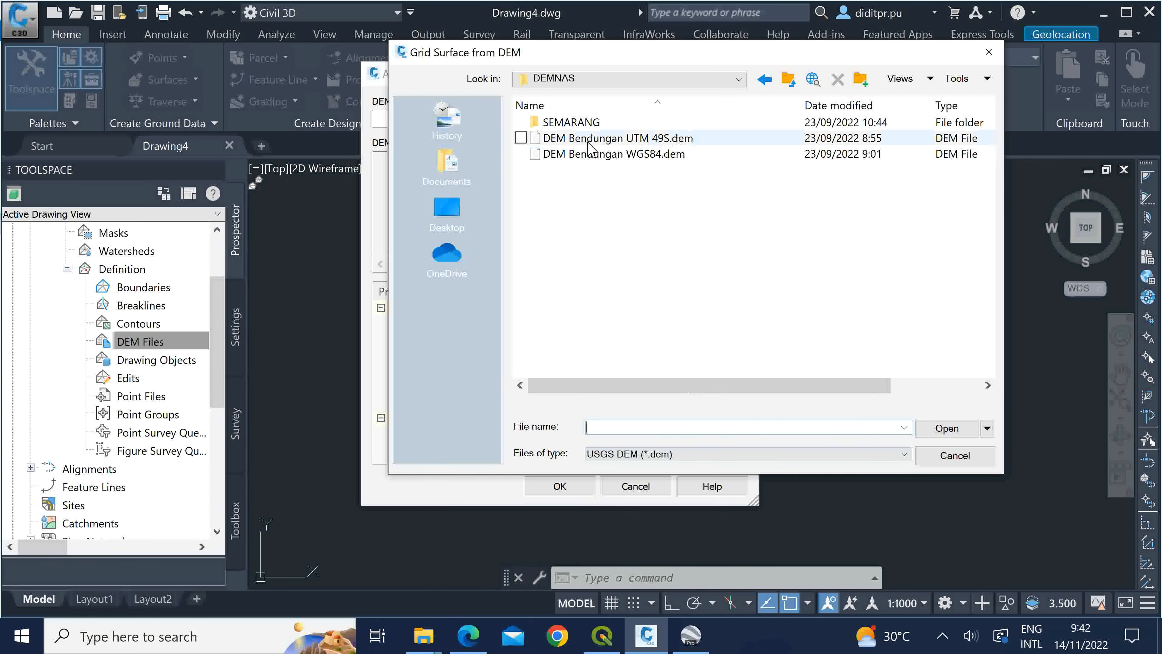
click(538, 138)
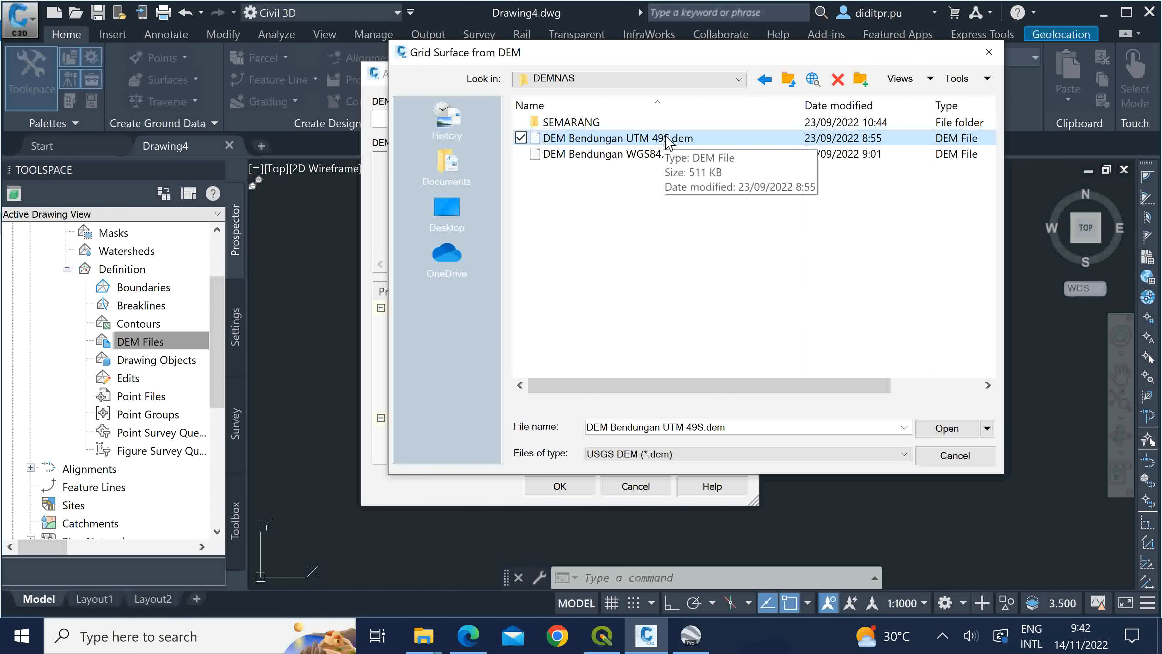
click(944, 433)
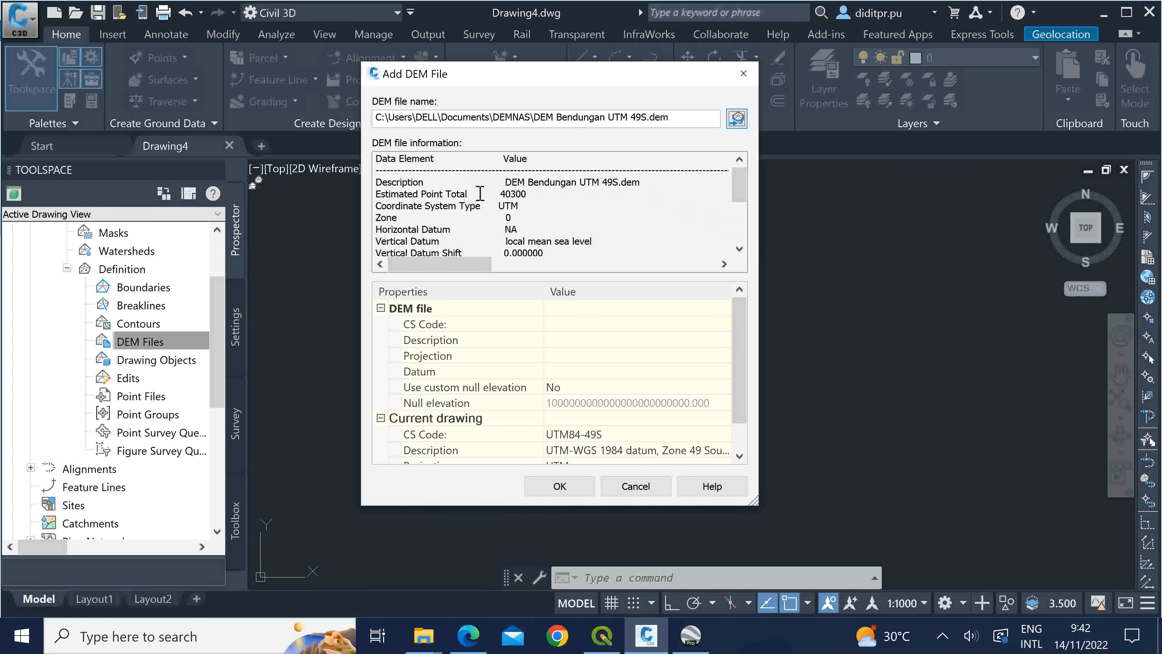
Review the DEM file's information and coordinate properties, and accept adding it to the EG surface
mouse_move(739, 196)
mouse_down()
mouse_move(746, 237)
mouse_move(746, 200)
mouse_up()
drag(582, 75, 562, 73)
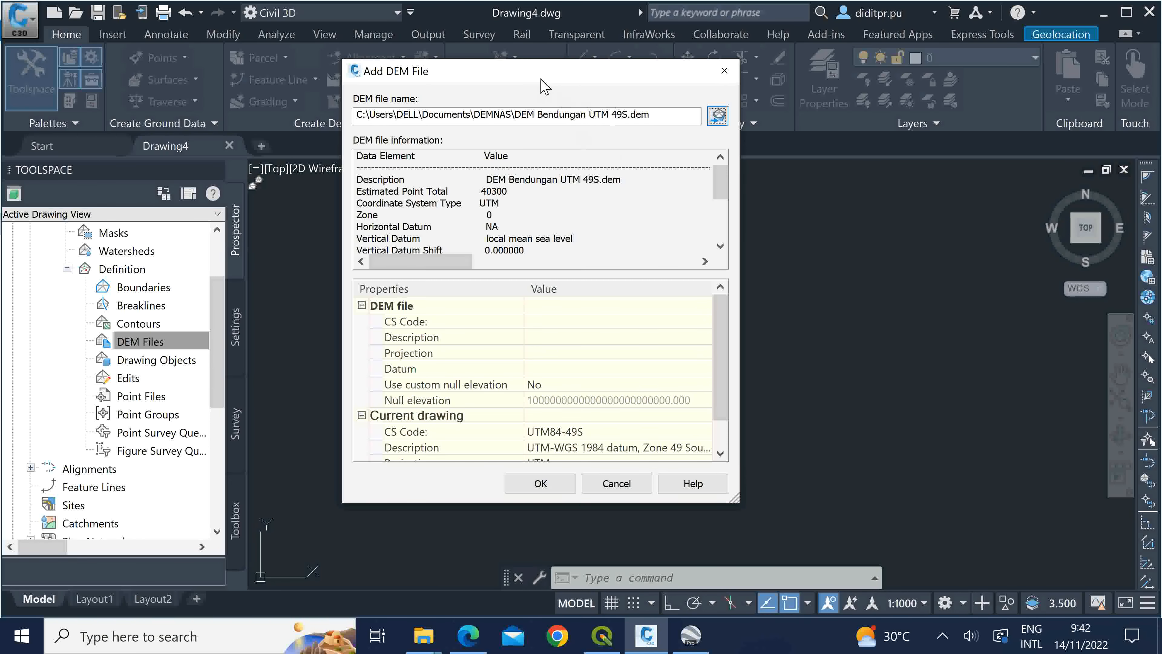
mouse_move(543, 82)
mouse_down()
mouse_move(545, 68)
mouse_move(562, 72)
mouse_up()
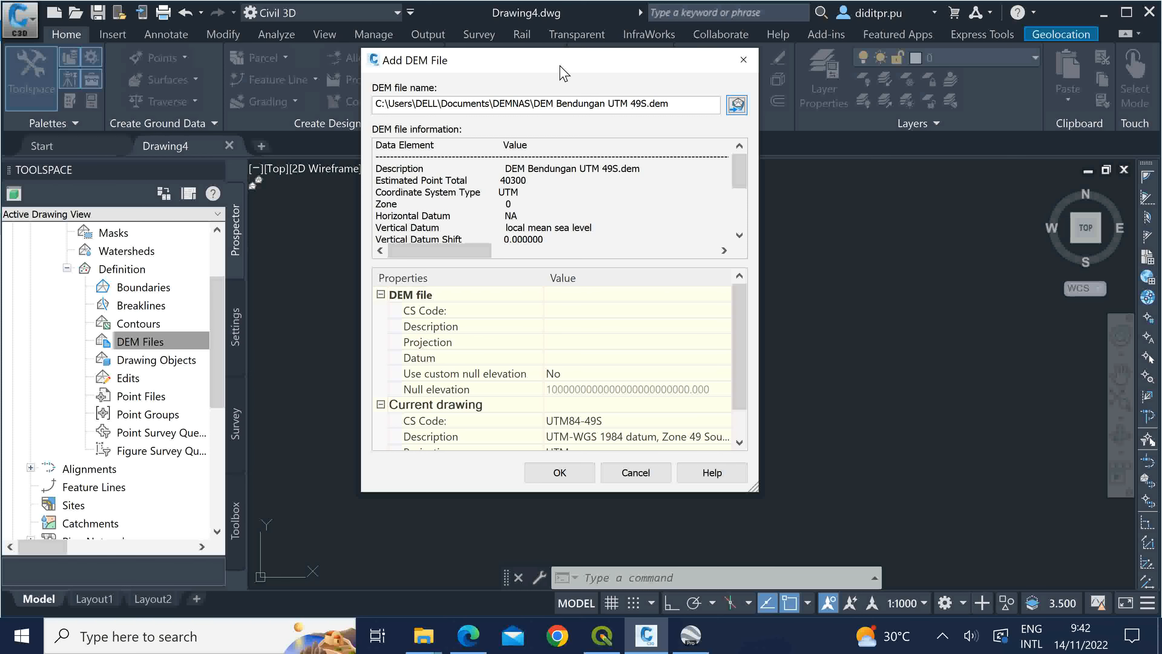
click(560, 474)
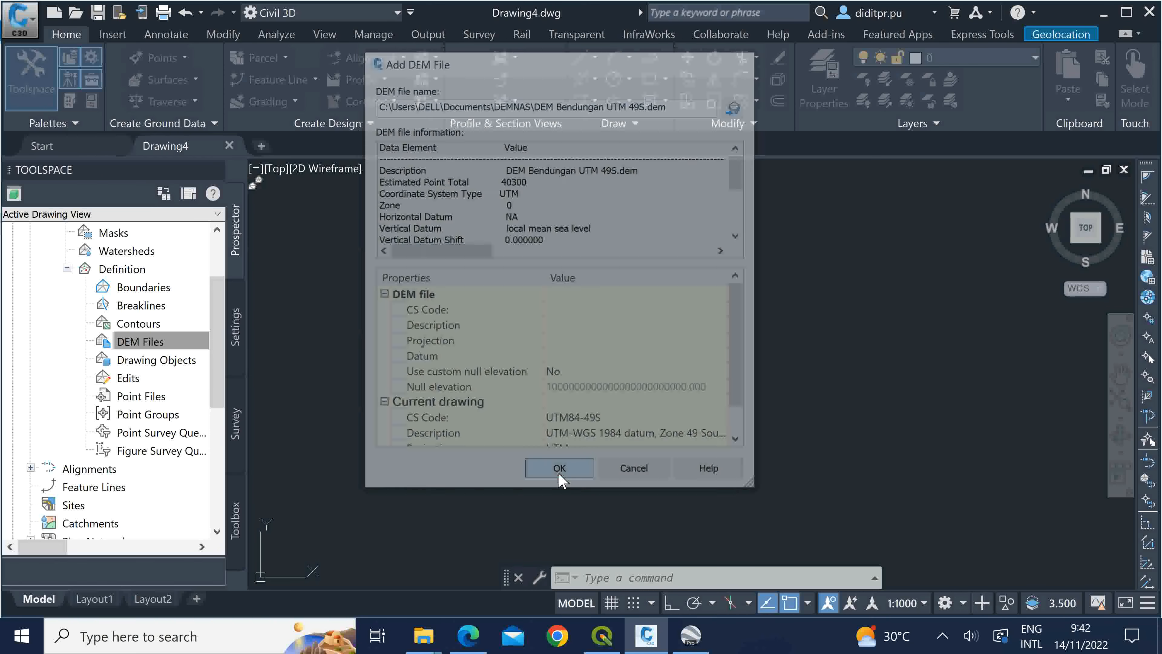
click(559, 474)
Zoom to the drawing extents with the ZOOM command to view the EG surface's contours and border
click(602, 233)
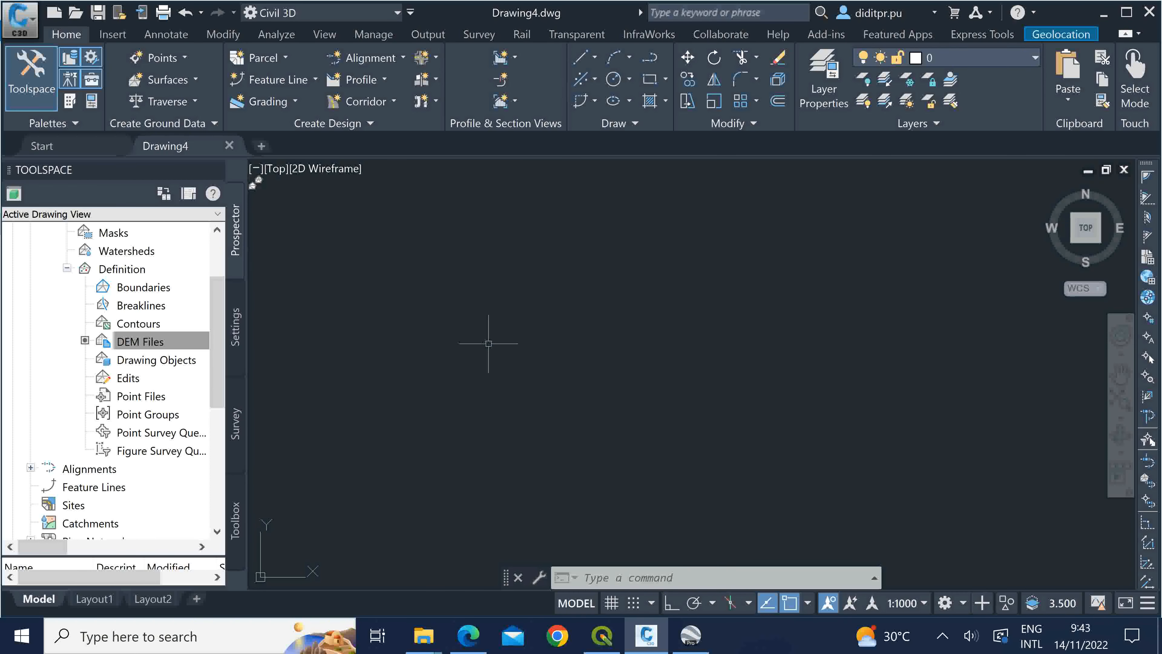
text(z)
key(Return)
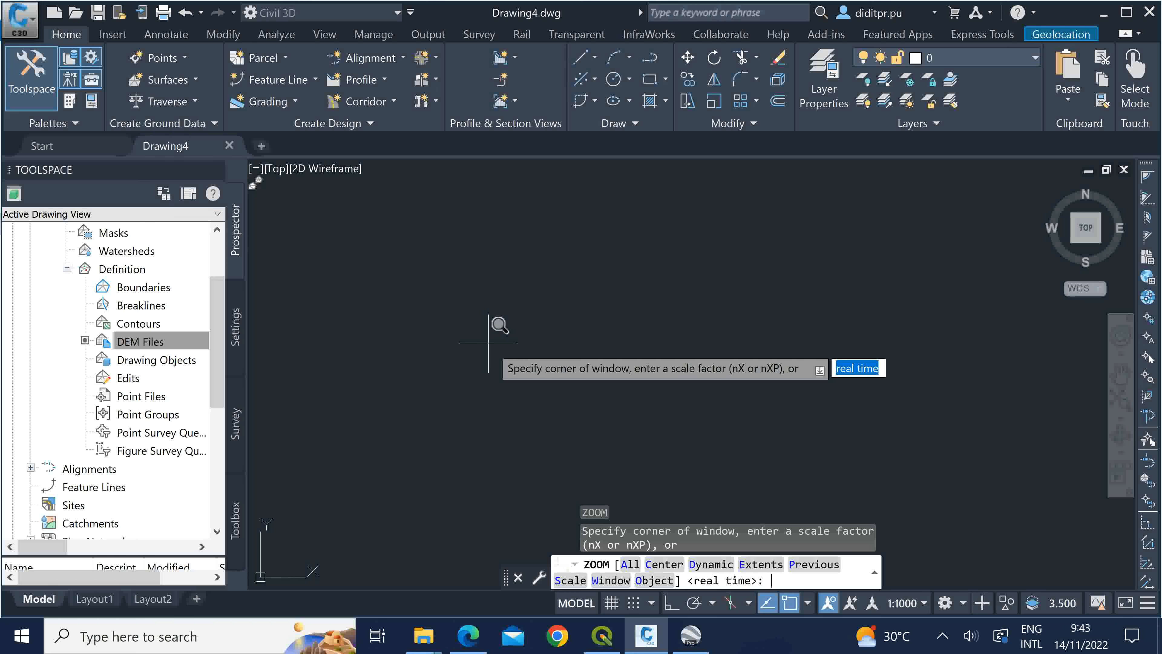
text(E)
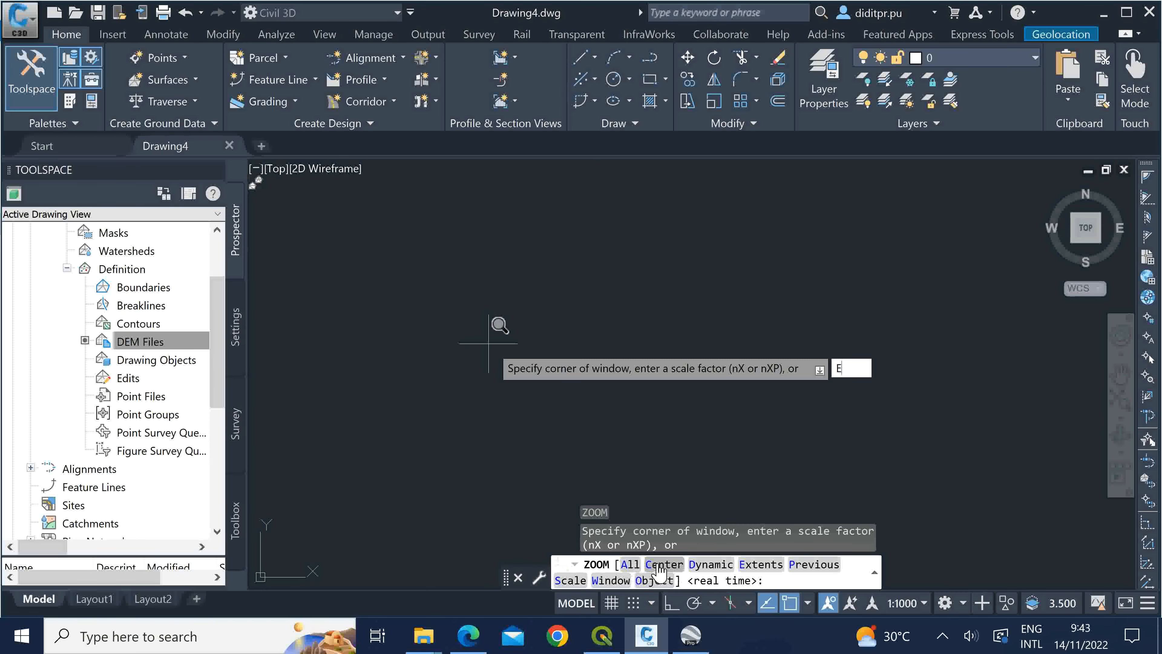
click(760, 566)
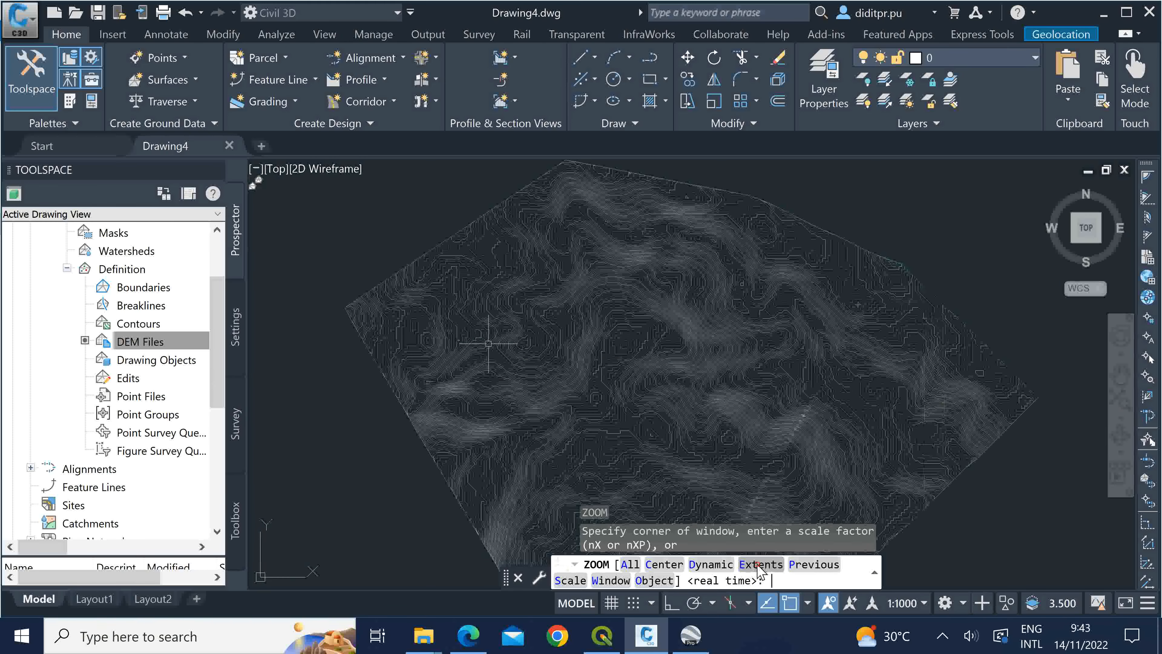
click(759, 564)
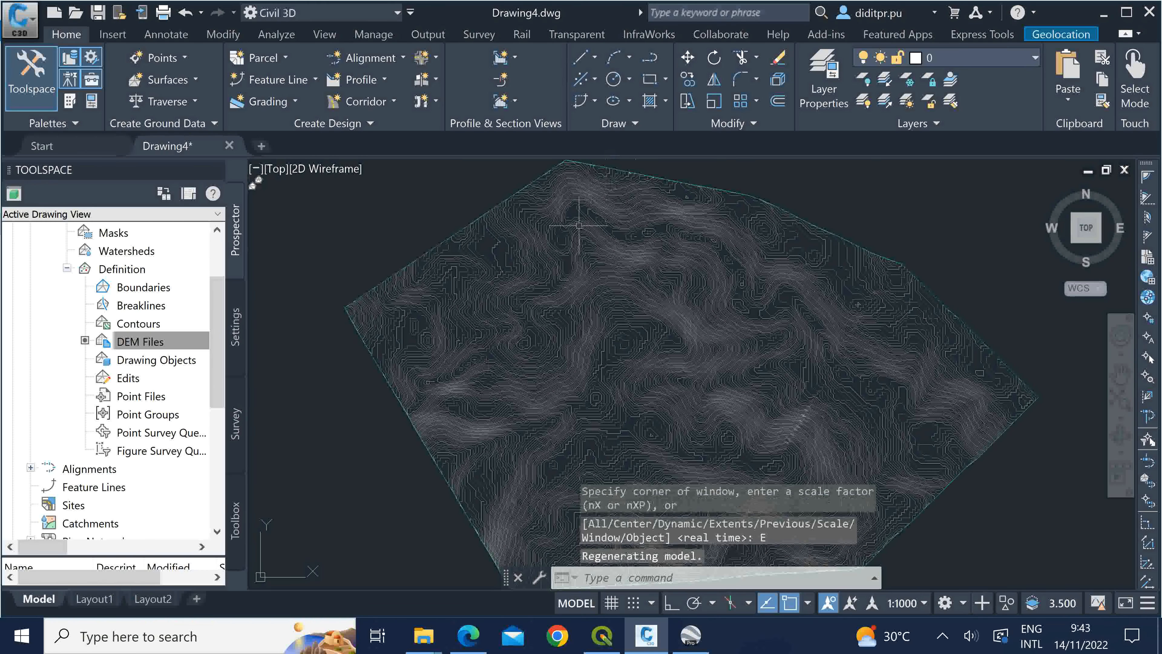
scroll(393, 239, down, 2)
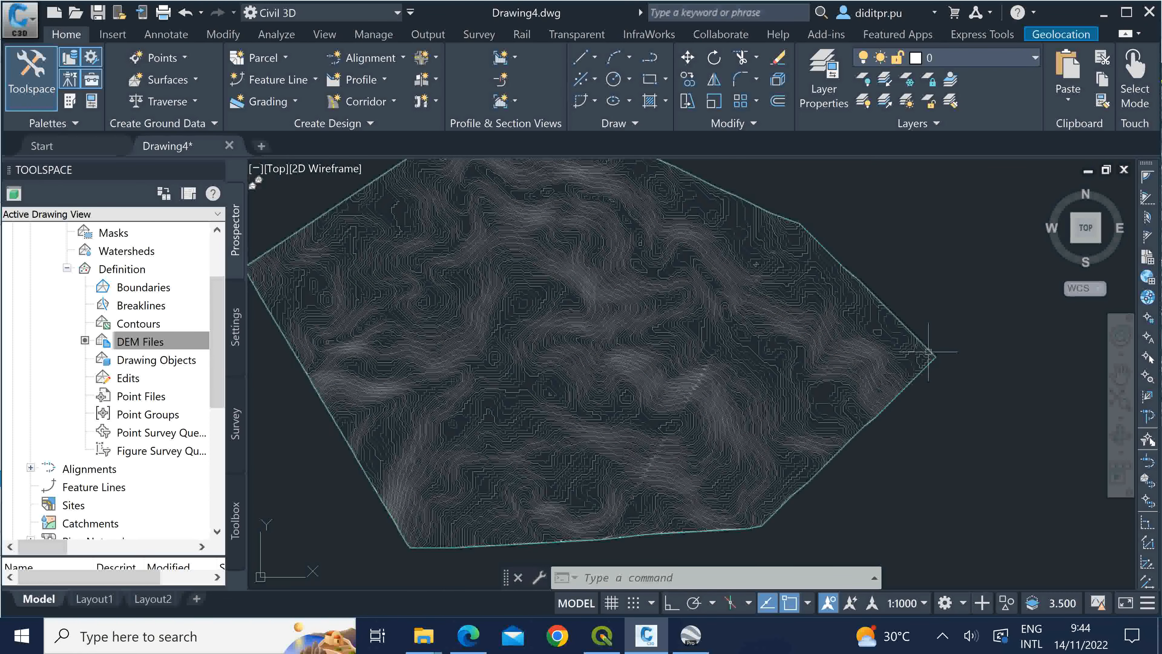
Turn on the Aerial online map beneath the EG surface
click(1061, 34)
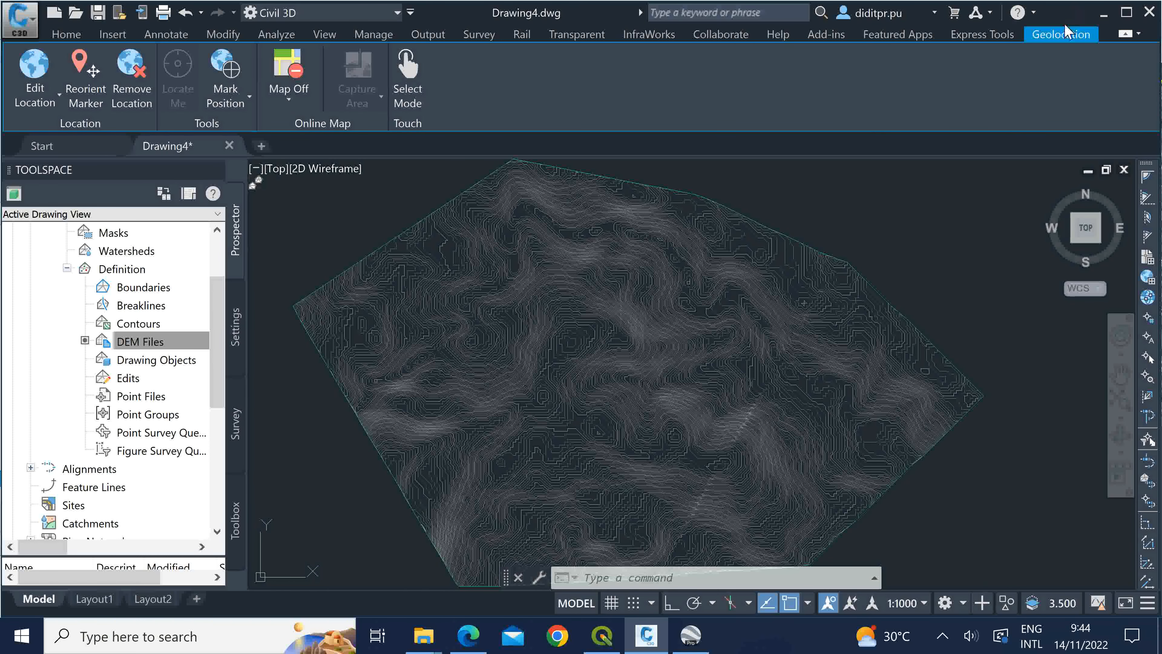
click(286, 73)
click(301, 151)
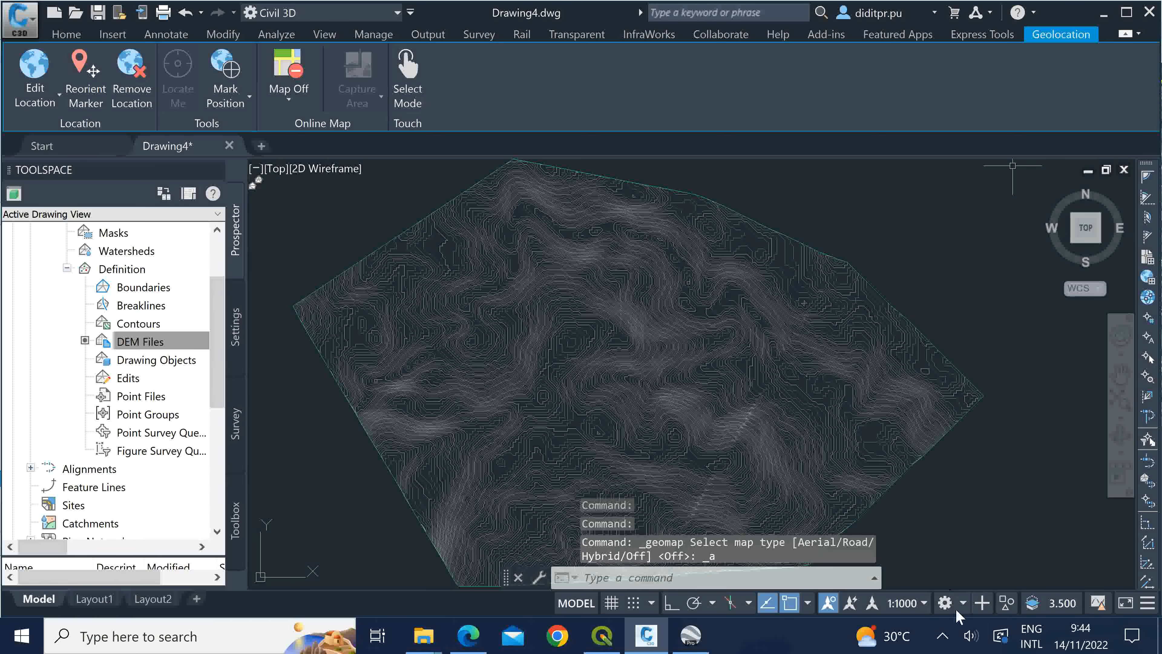
click(941, 640)
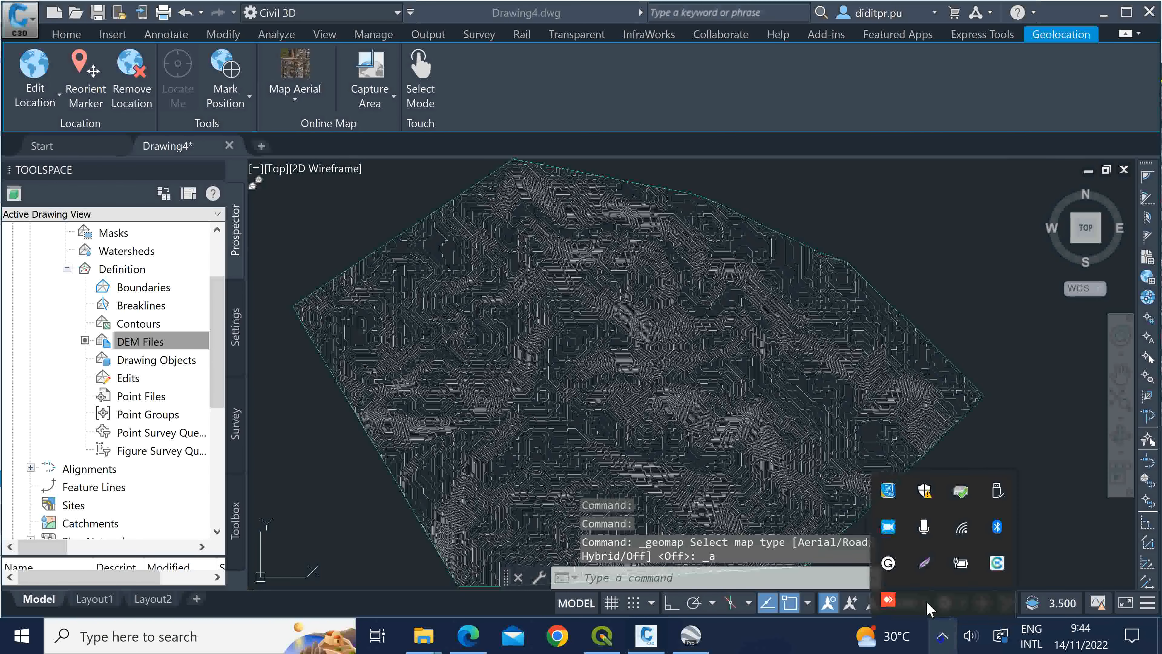
click(887, 531)
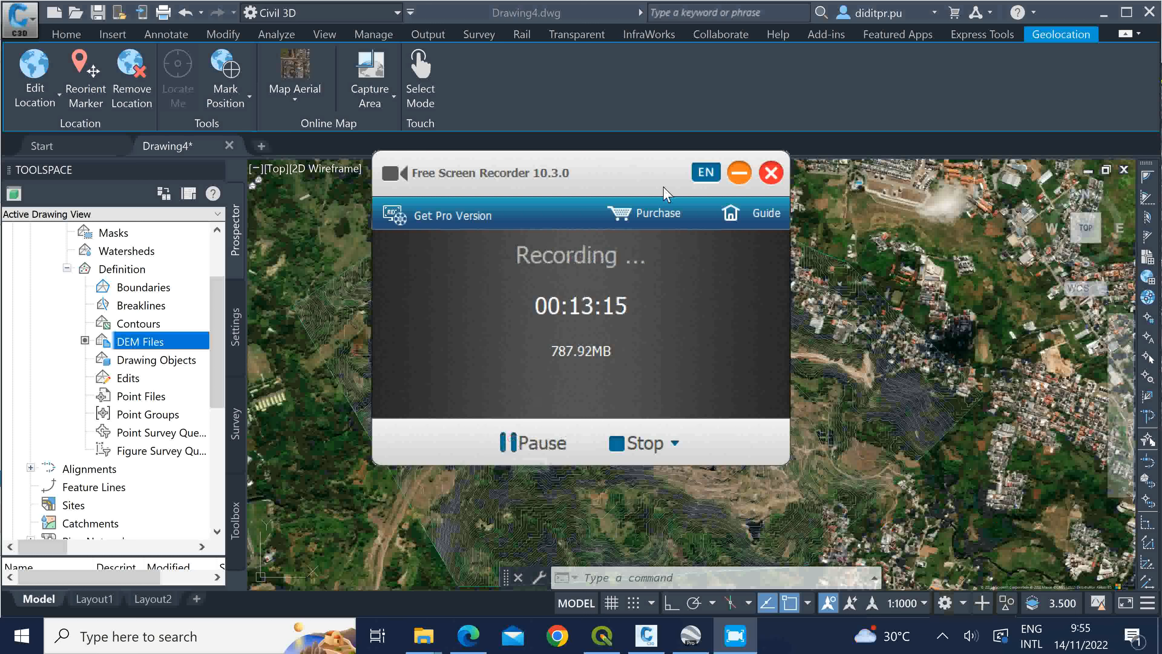
click(738, 173)
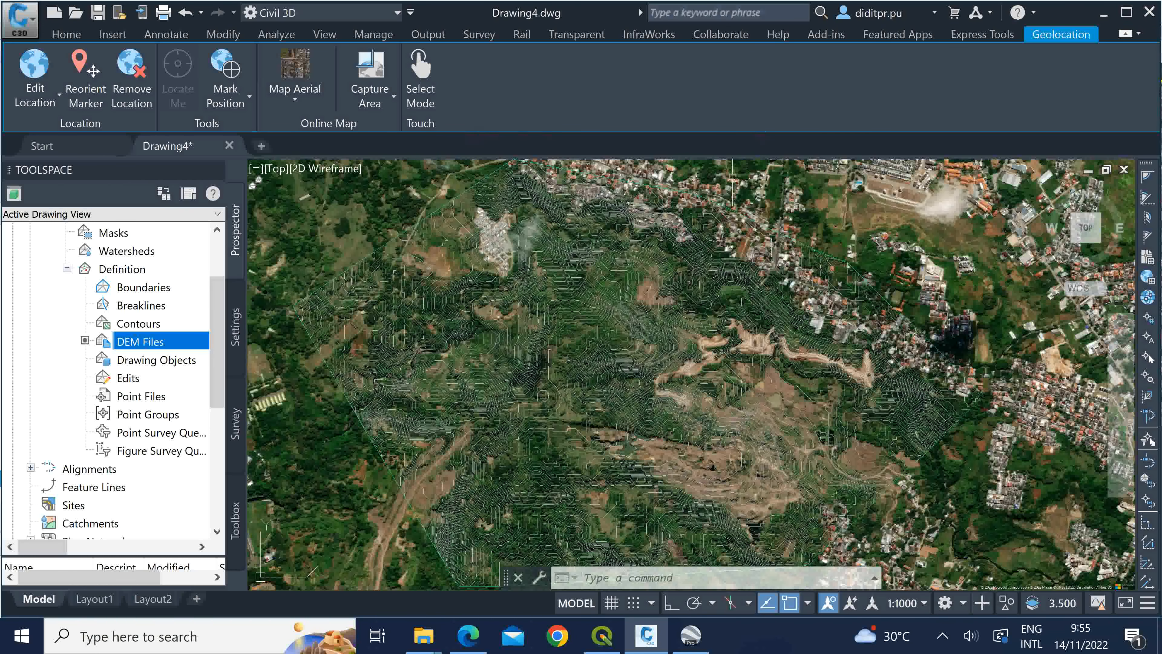
Check the Aerial setting of the online map and switch to Google Earth Pro to compare the dam site's boundary
click(295, 101)
click(292, 131)
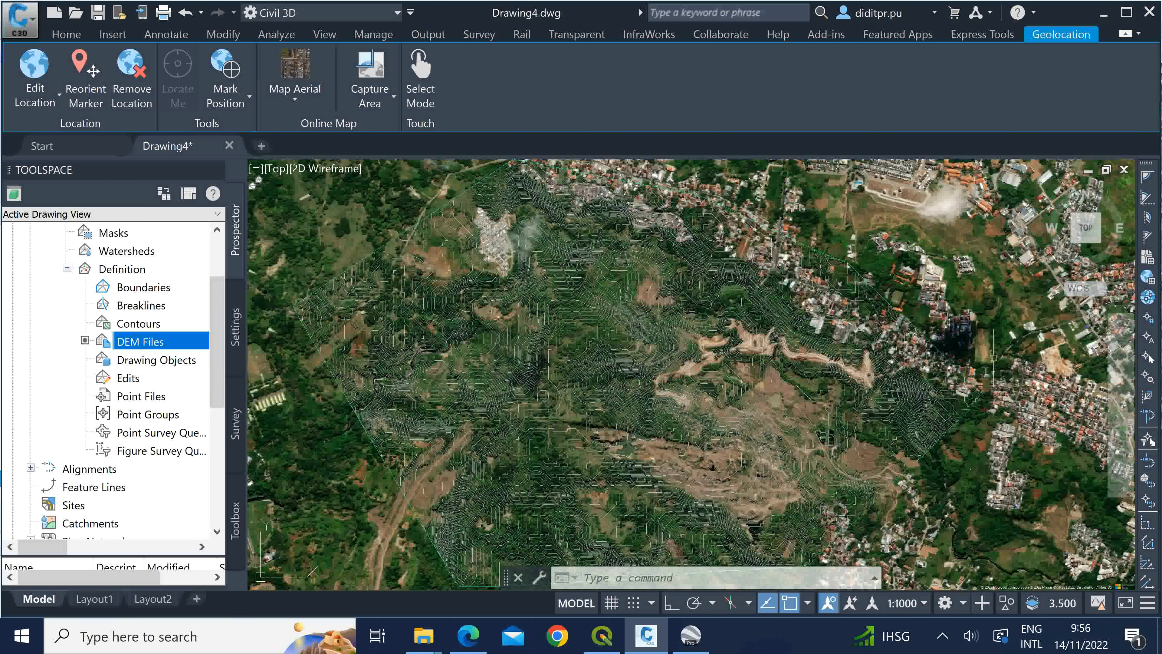
click(691, 643)
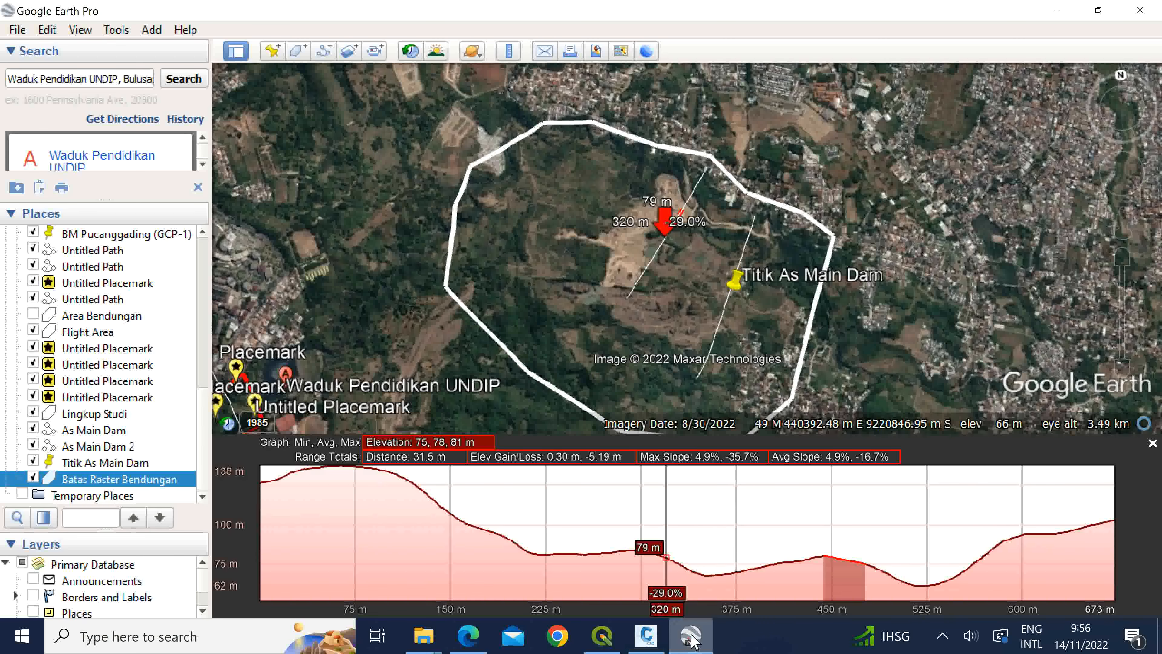